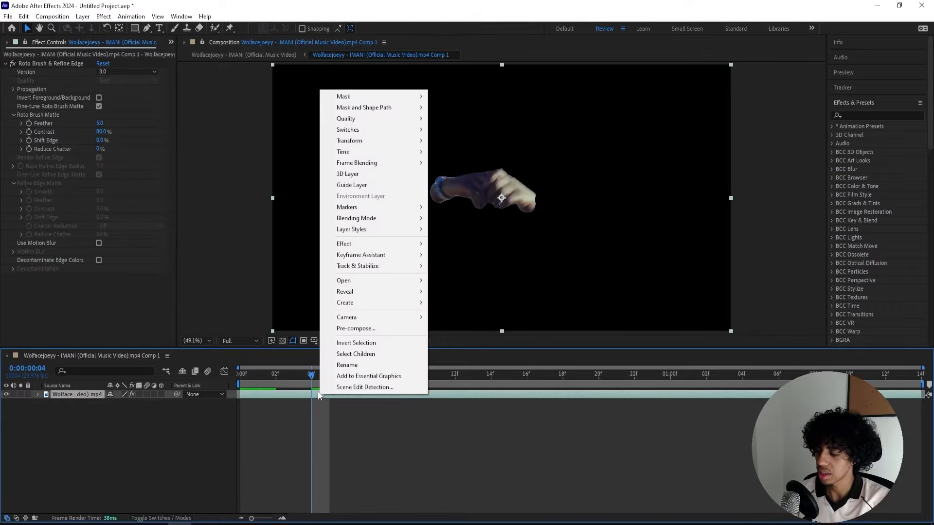
# Apply the Refine Soft Matte effect to the rotoscoped hands layer
pyautogui.press('Escape')
pyautogui.hotkey('ctrl', 'space')
pyautogui.write('refine soft')
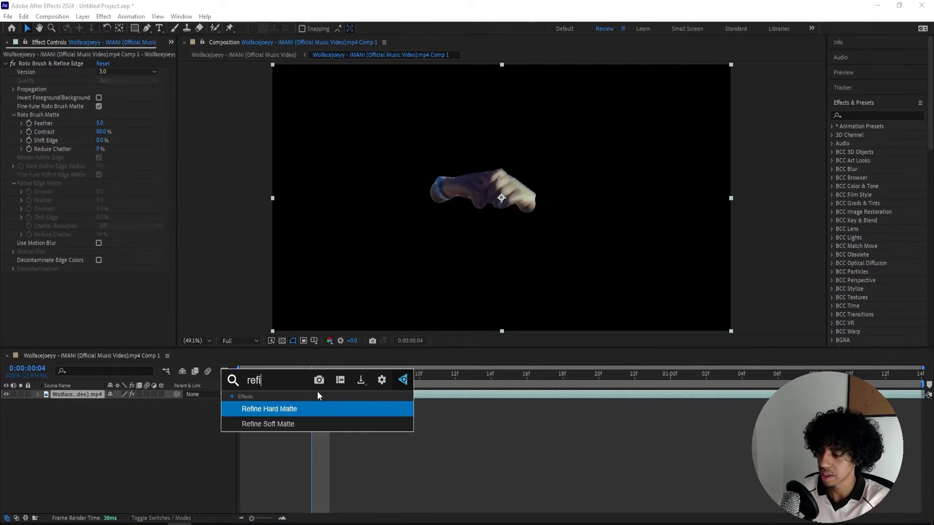
pyautogui.press('Return')
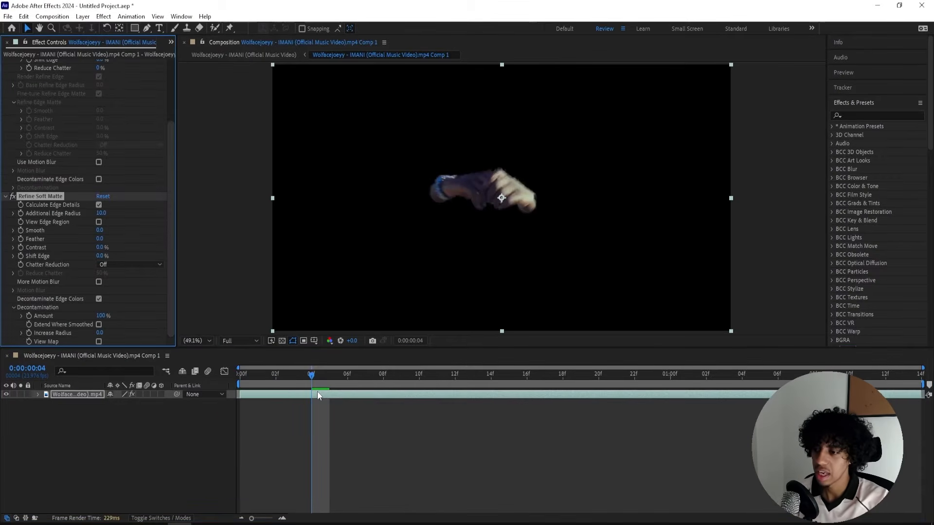
# Set Refine Soft Matte's Additional Edge Radius to 4 and briefly view its edge region
pyautogui.write('4')
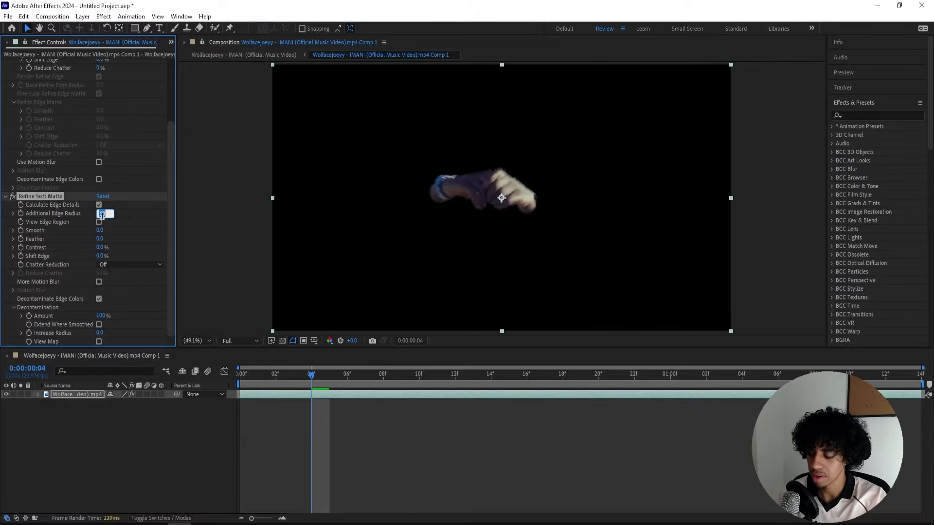
pyautogui.click(99, 222)
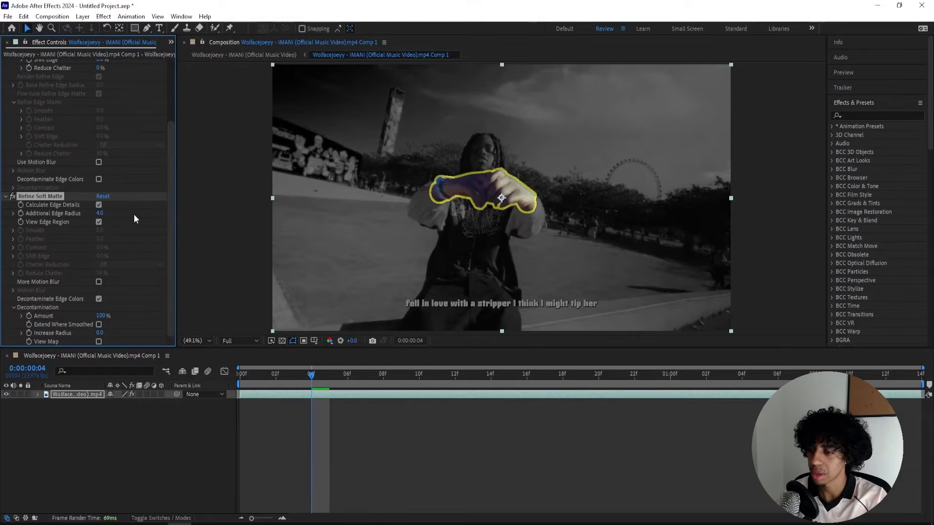
pyautogui.click(99, 222)
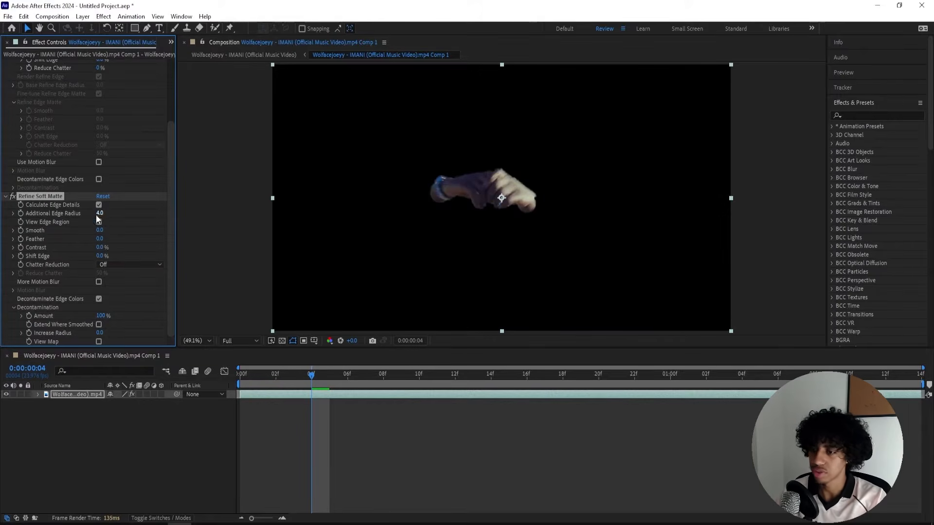
# Set the Feather of Refine Soft Matte to 6.5
pyautogui.moveTo(99, 239); pyautogui.dragTo(138, 240)
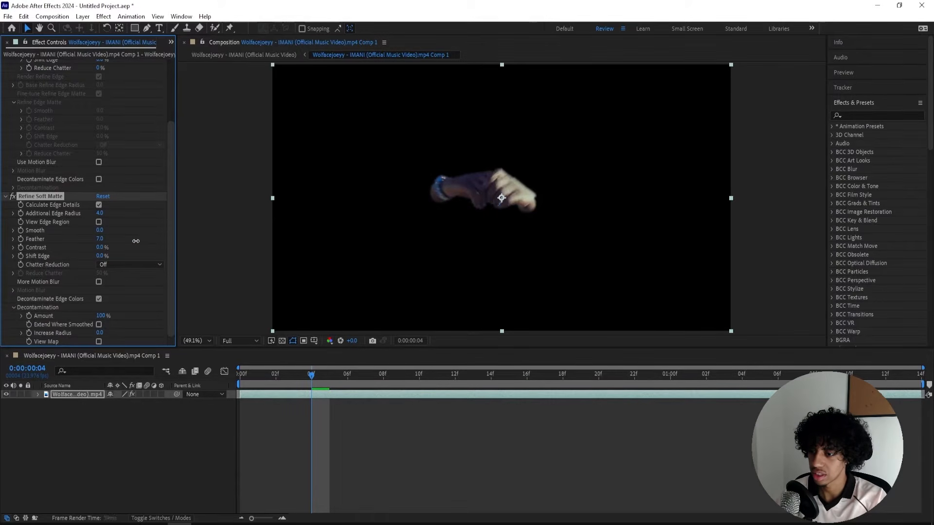
pyautogui.click(100, 239)
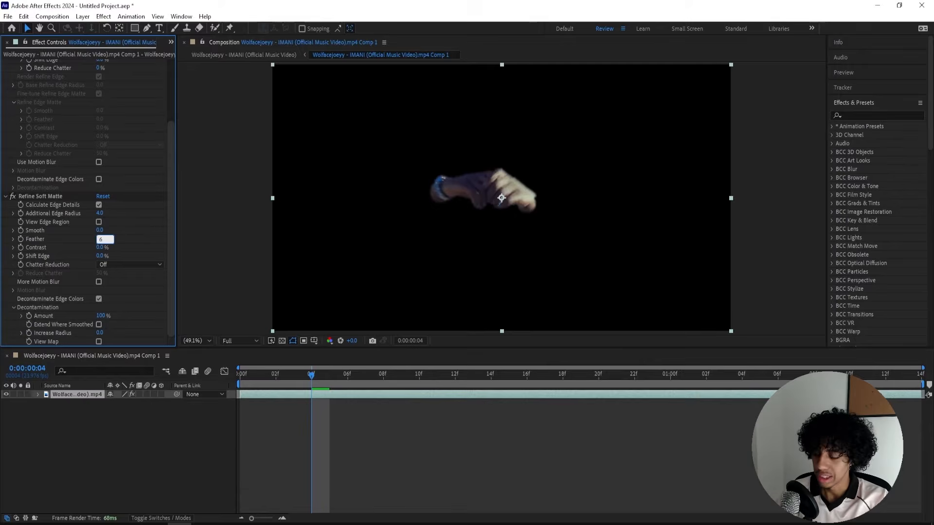
pyautogui.write('6')
pyautogui.write('.5')
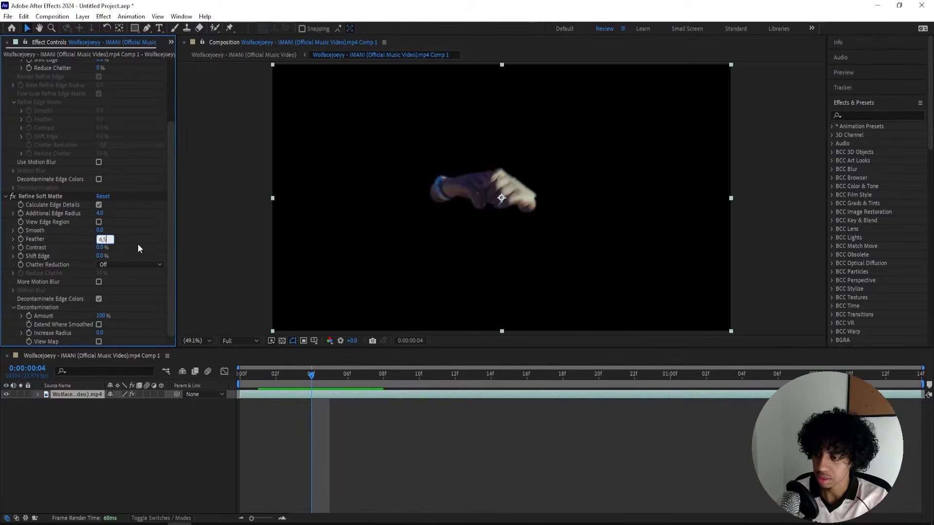
pyautogui.press('Return')
pyautogui.click(102, 239)
pyautogui.write('6')
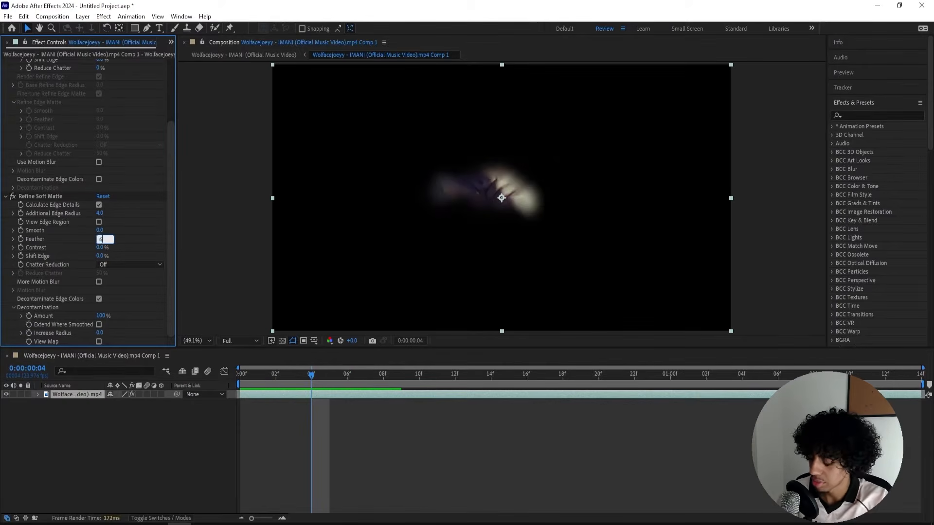
pyautogui.write('.5')
# Duplicate the rotoscoped video layer and delete the Roto Brush and Refine Soft Matte effects from the lower copy
pyautogui.click(347, 374)
pyautogui.hotkey('ctrl', 'd')
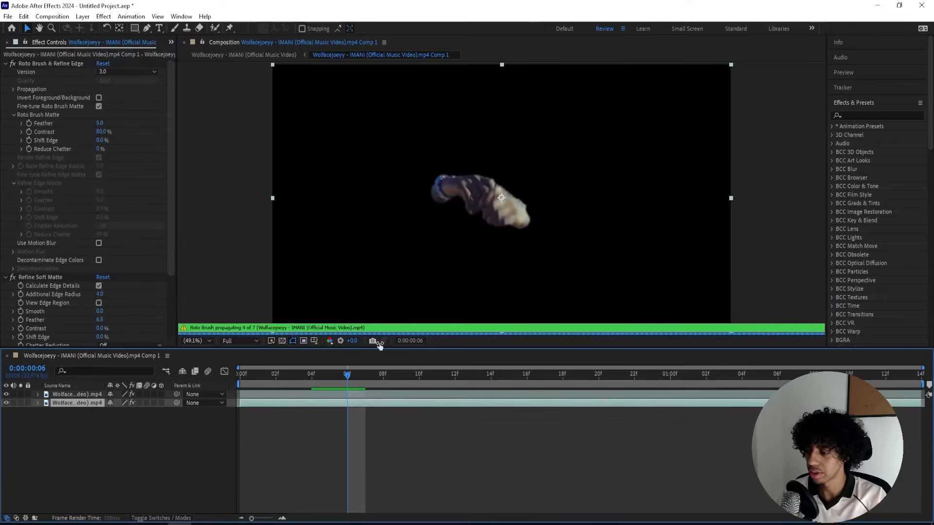
pyautogui.click(53, 277)
pyautogui.hotkey('ctrl', 'a')
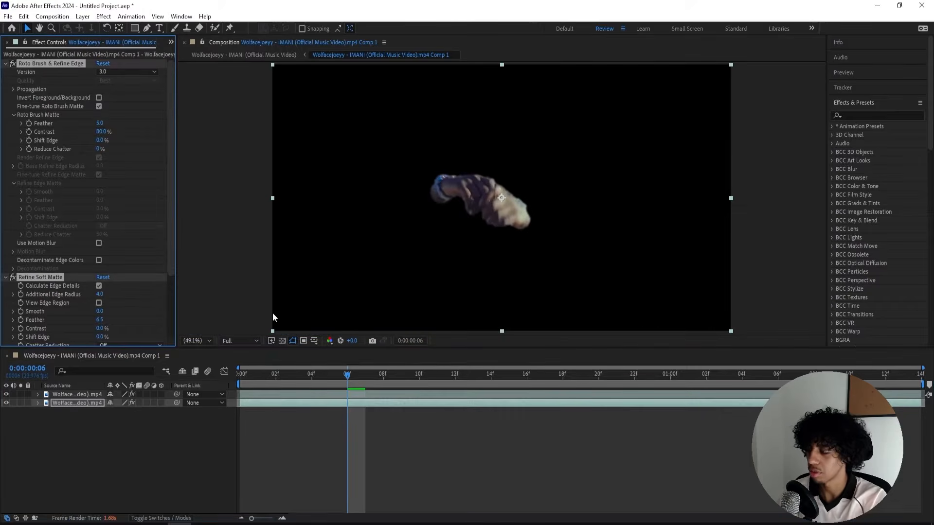
pyautogui.press('Delete')
# Apply the RSMB motion blur effect to the upper rotoscoped layer and preview it from the first frame to frame 8
pyautogui.click(77, 394)
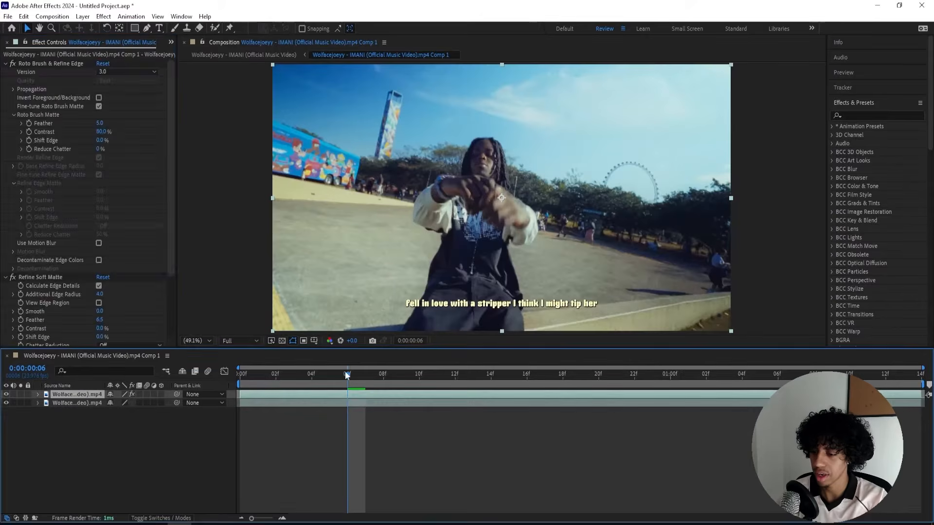
pyautogui.press('Home')
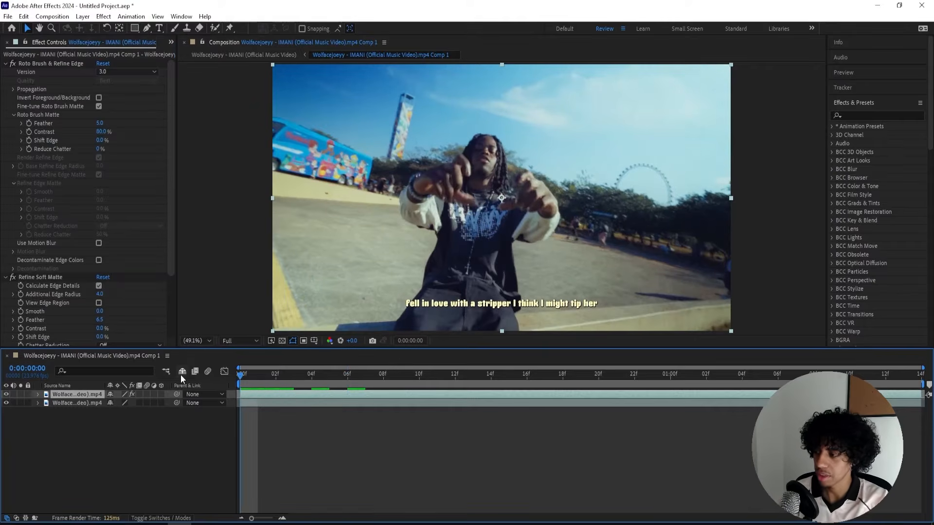
pyautogui.hotkey('ctrl', 'space')
pyautogui.write('rsmb')
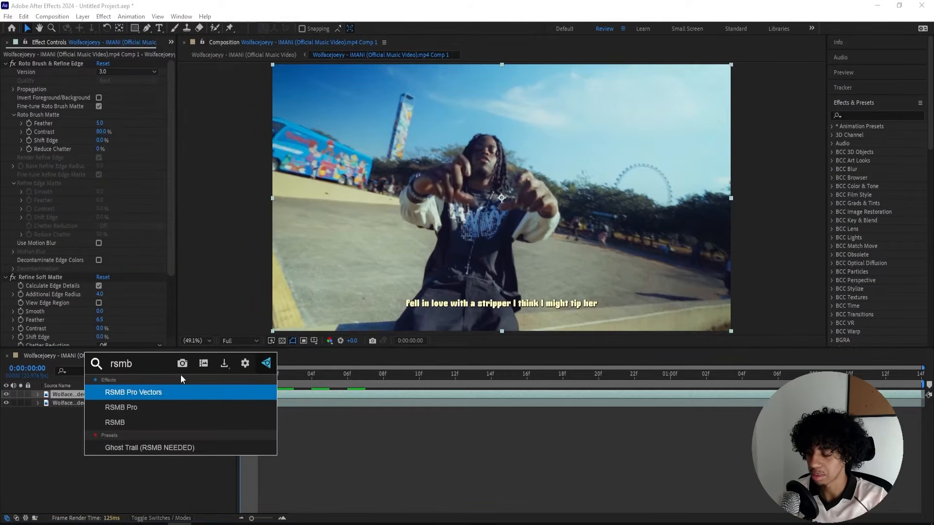
pyautogui.press('Down')
pyautogui.press('Down')
pyautogui.press('Return')
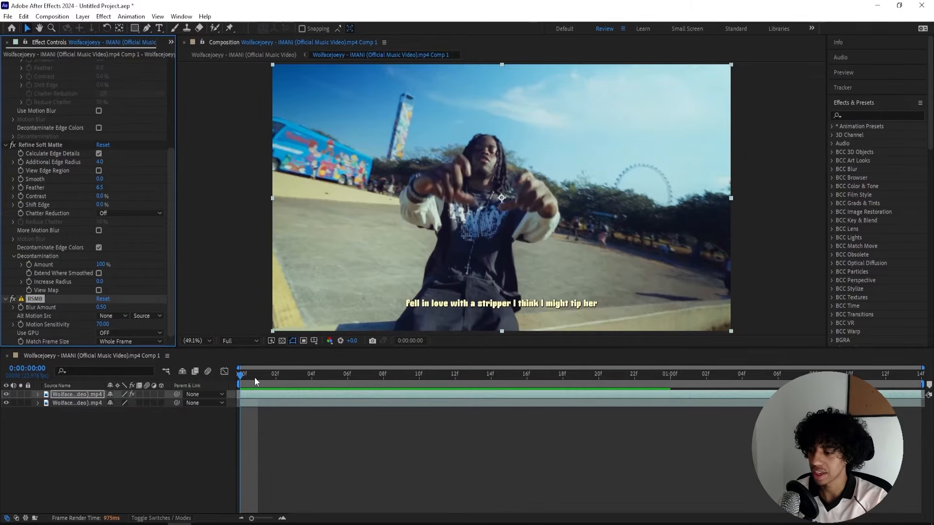
pyautogui.moveTo(255, 377); pyautogui.dragTo(390, 346)
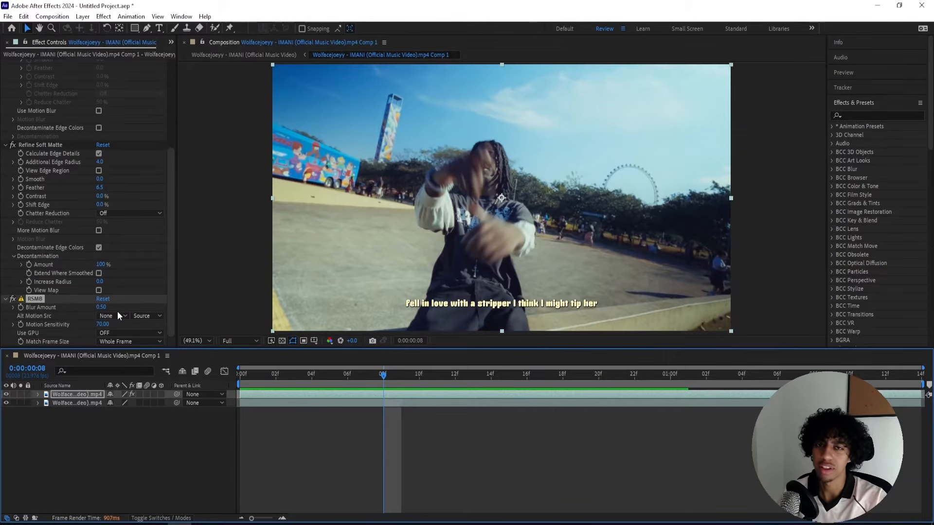
pyautogui.hotkey('ctrl', 'space')
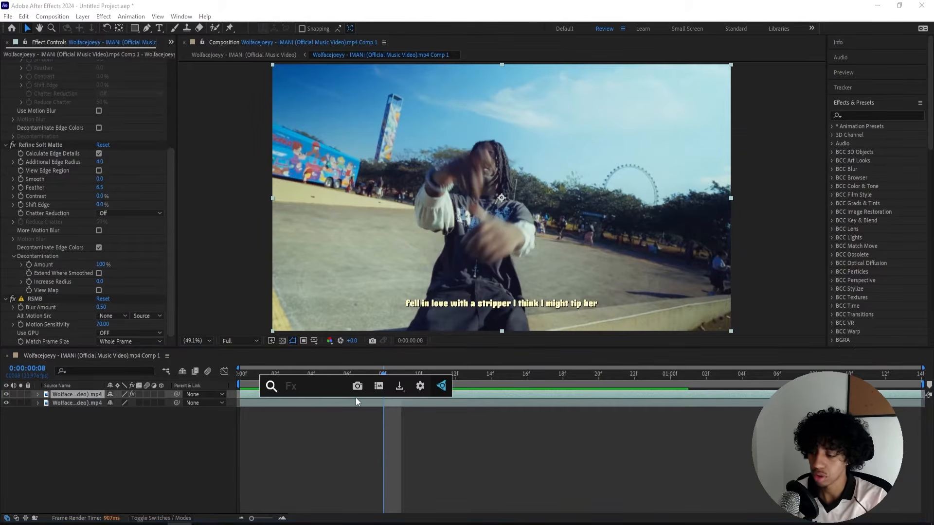
pyautogui.write('cc force')
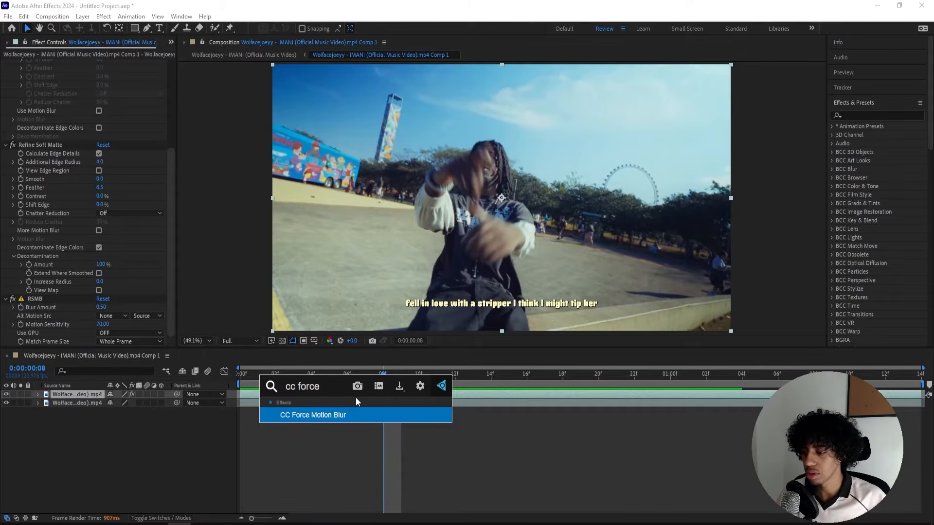
pyautogui.press('Return')
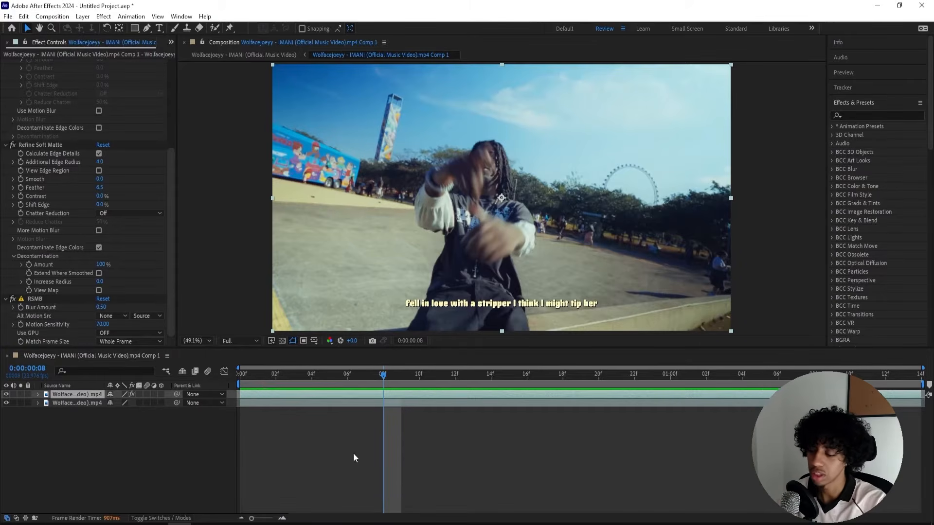
# Set RSMB's Blur Amount to 2 and its Motion Sensitivity to 100
pyautogui.click(102, 307)
pyautogui.write('2')
pyautogui.press('Tab')
pyautogui.write('1')
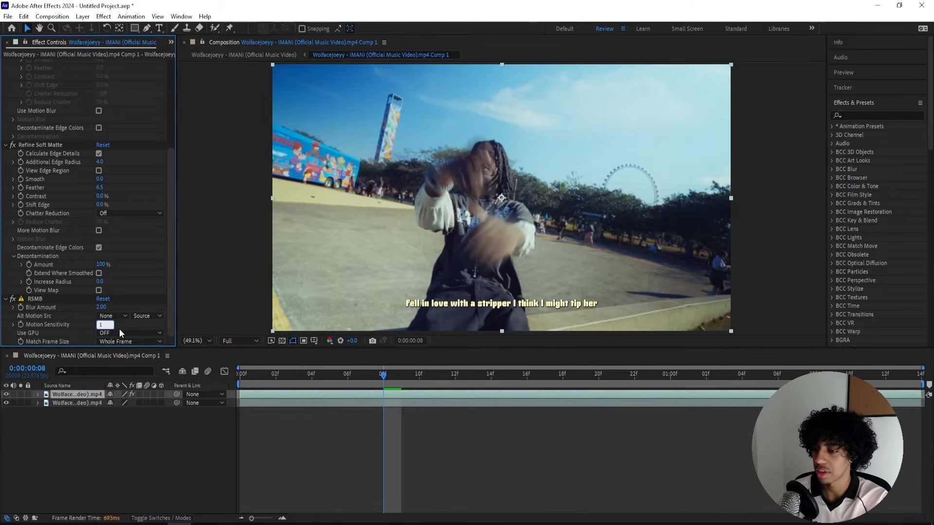
pyautogui.press('Return')
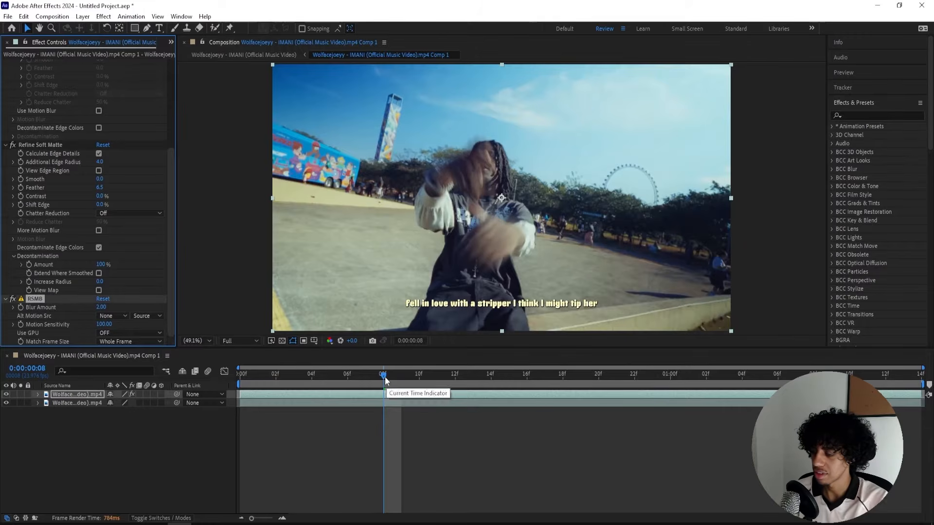
# Compare the hands with RSMB switched off and on at frame 17
pyautogui.moveTo(384, 376); pyautogui.dragTo(554, 377)
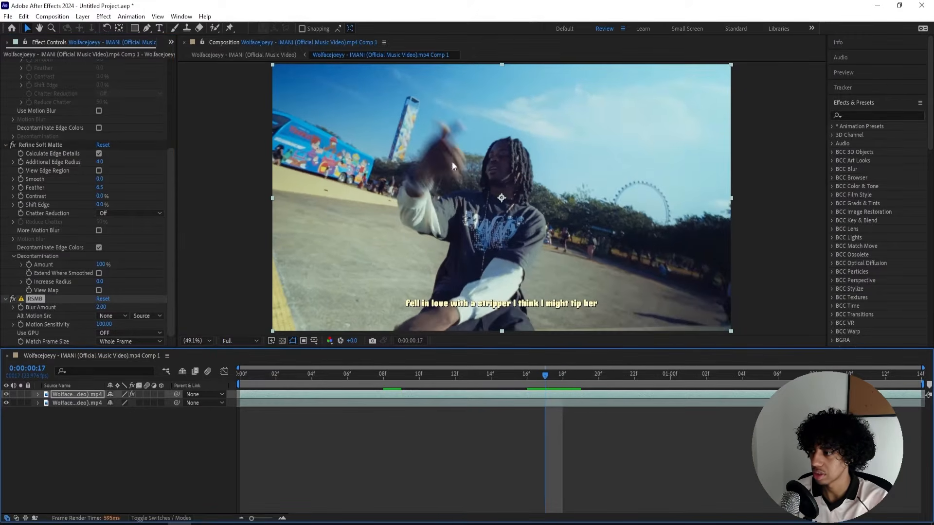
pyautogui.click(14, 298)
pyautogui.click(13, 298)
pyautogui.click(13, 298)
pyautogui.click(13, 298)
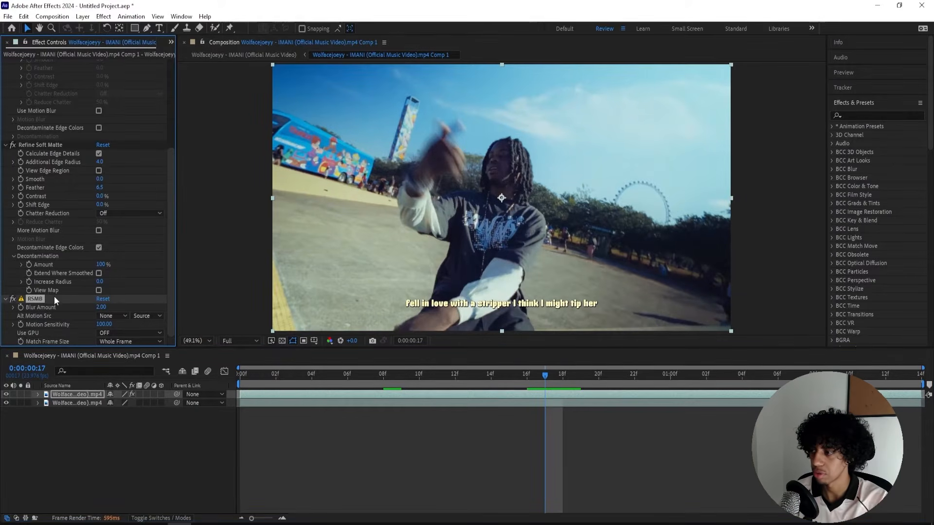
# Compare the isolated hands with and without RSMB at frame 8 by temporarily hiding the lower video layer
pyautogui.moveTo(292, 372); pyautogui.dragTo(384, 371)
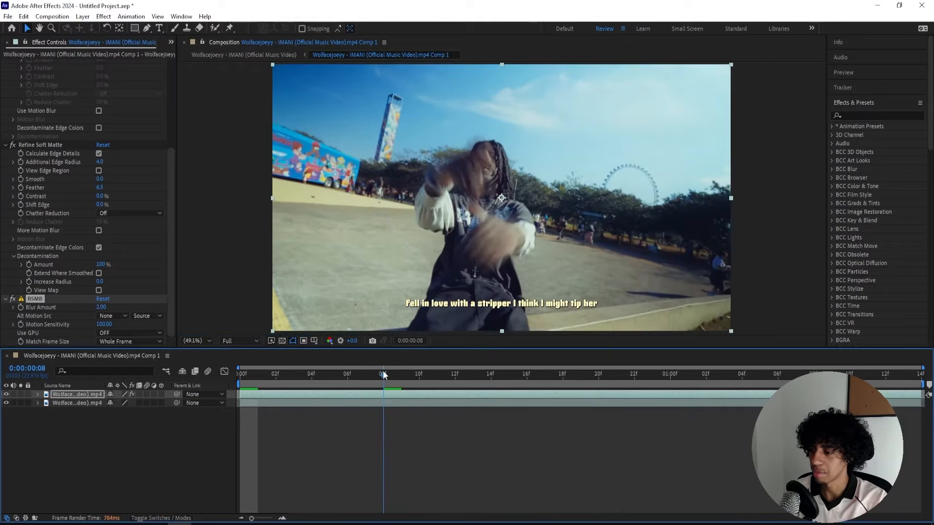
pyautogui.click(6, 403)
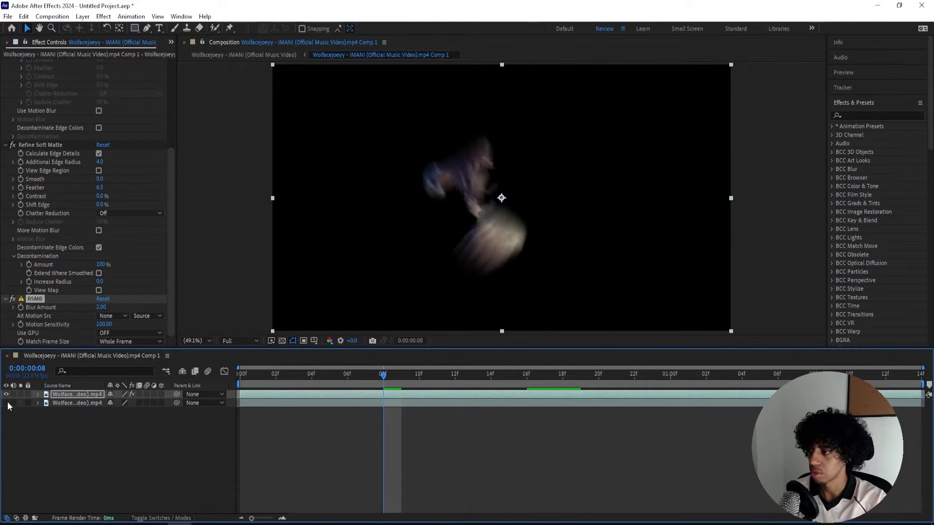
pyautogui.click(12, 299)
pyautogui.click(13, 299)
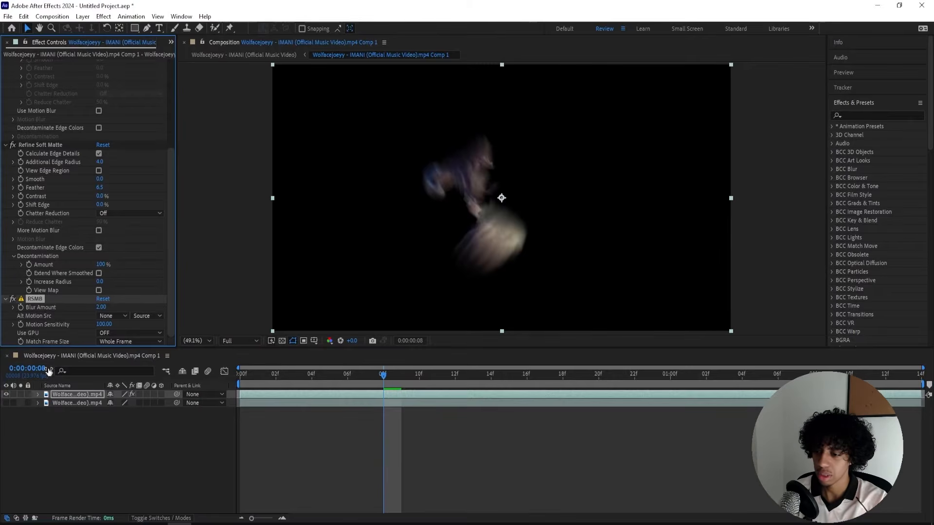
pyautogui.click(7, 403)
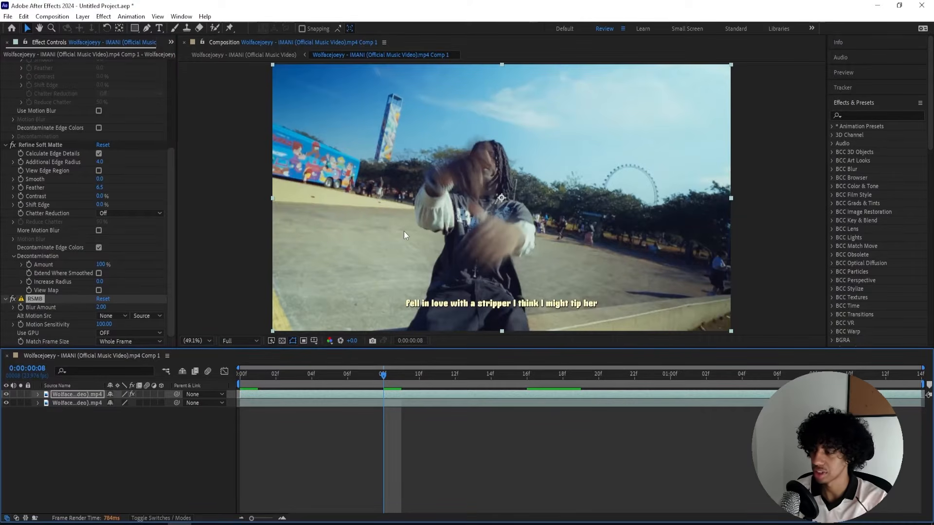
# Apply the Echo effect to the upper layer and keyframe Number Of Echoes at 0 on the first frame
pyautogui.hotkey('ctrl', 'space')
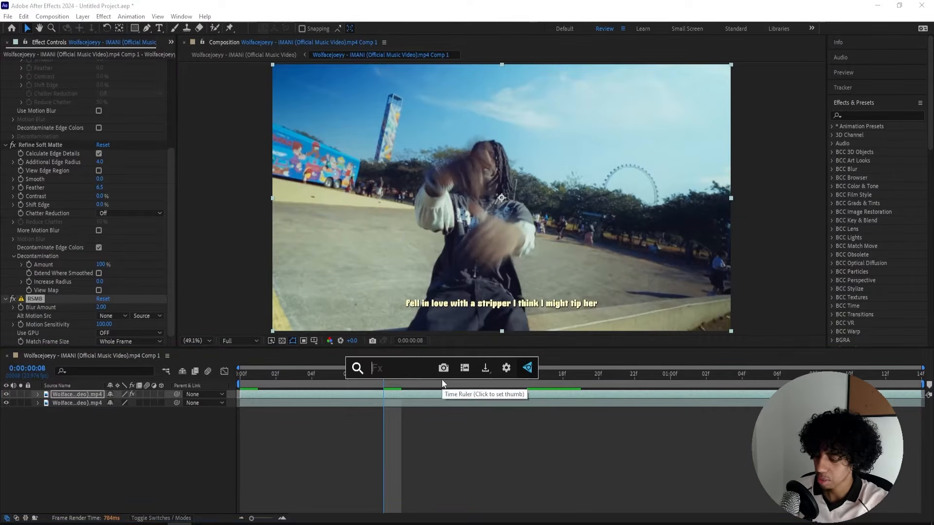
pyautogui.write('echo')
pyautogui.press('Return')
pyautogui.press('Home')
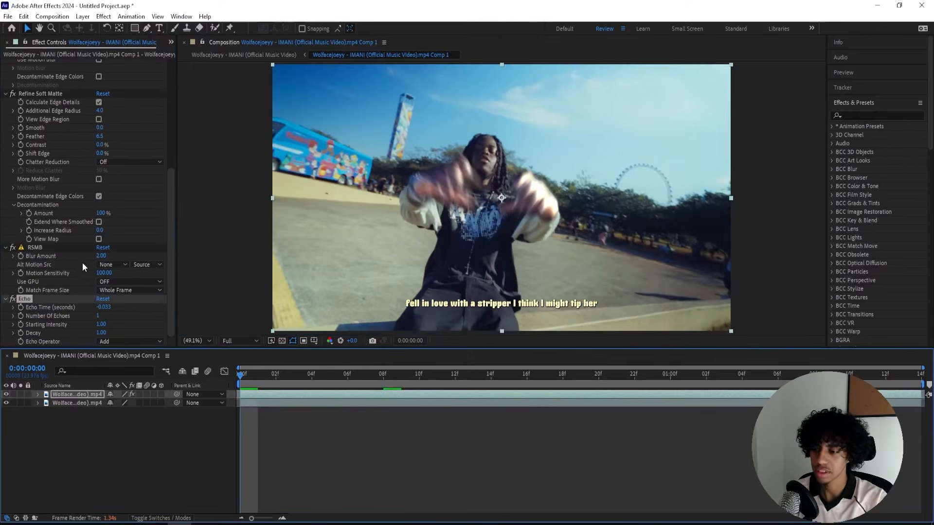
pyautogui.click(97, 316)
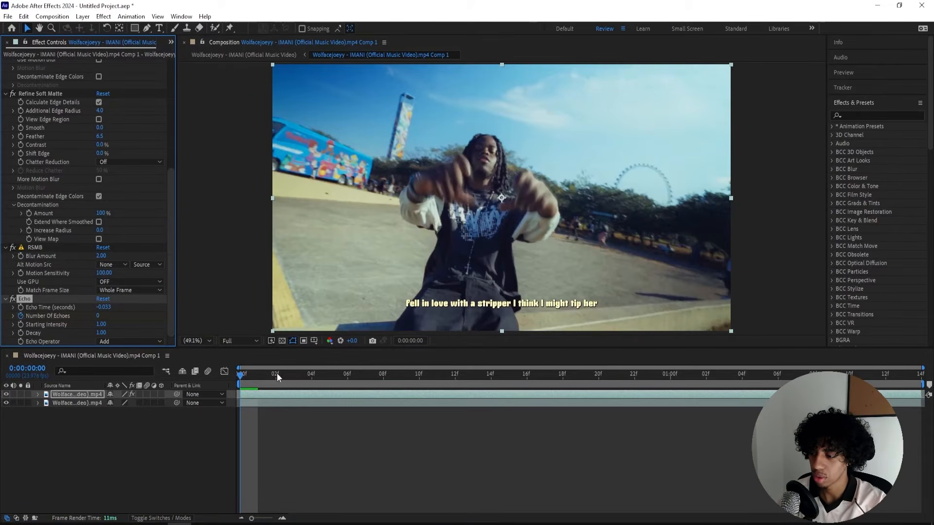
# Keyframe Echo's Number Of Echoes at 8 on frame 8
pyautogui.click(383, 374)
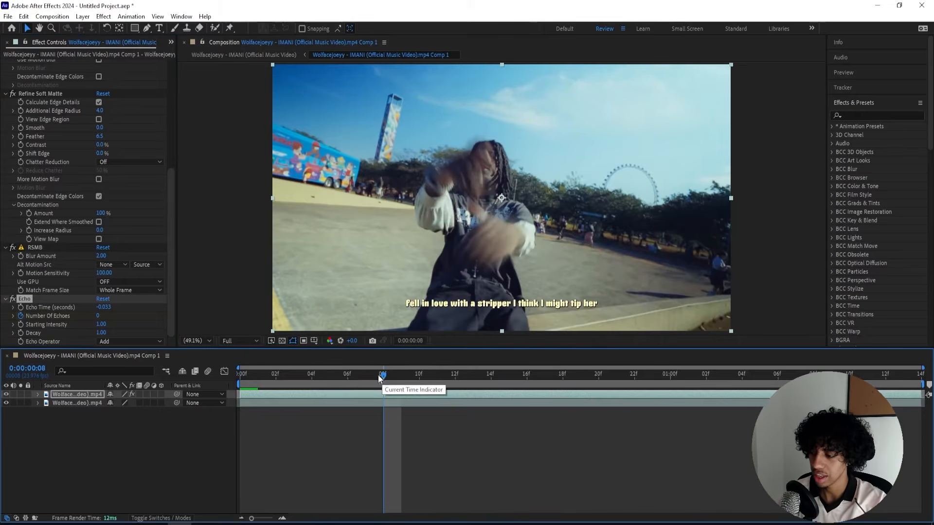
pyautogui.click(100, 316)
pyautogui.write('8')
pyautogui.press('Return')
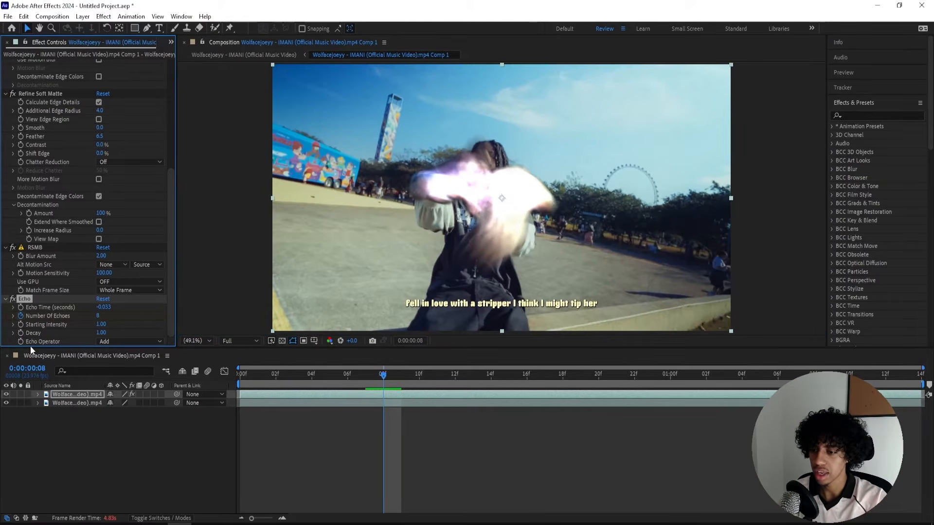
# Set the Echo Operator to Composite In Back, reduce the Decay, and lower the Starting Intensity to about 0.92
pyautogui.click(128, 342)
pyautogui.click(145, 395)
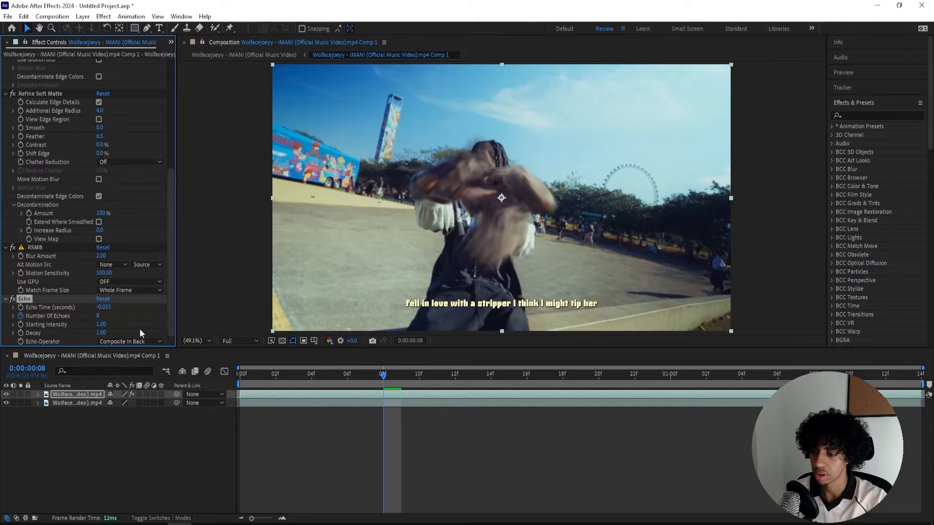
pyautogui.moveTo(99, 332); pyautogui.dragTo(87, 331)
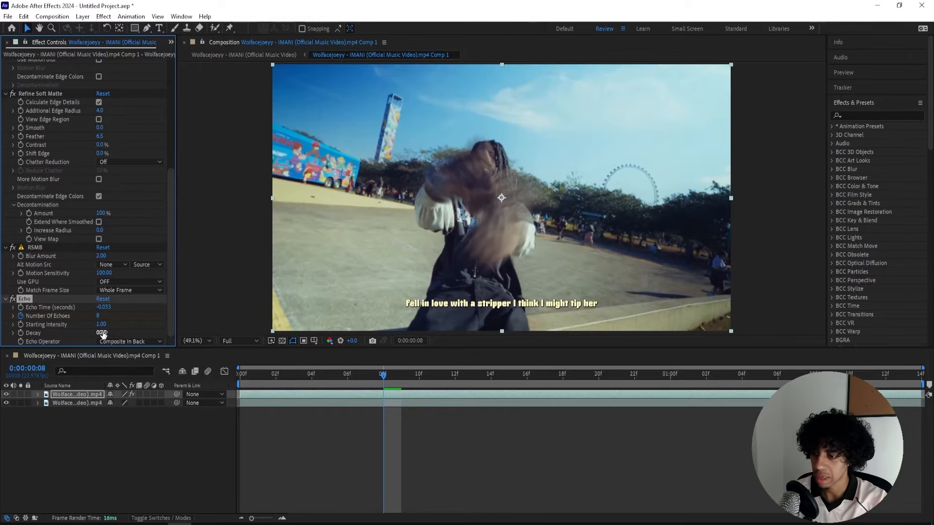
pyautogui.moveTo(101, 324); pyautogui.dragTo(97, 327)
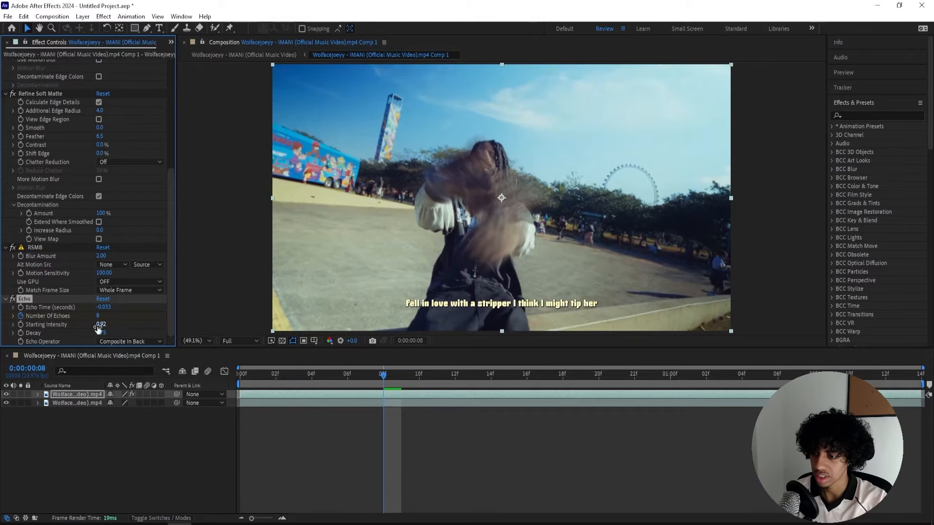
# Apply the S_DistortChroma effect to the upper hands layer with frame 15 as the preview frame
pyautogui.moveTo(390, 375); pyautogui.dragTo(507, 380)
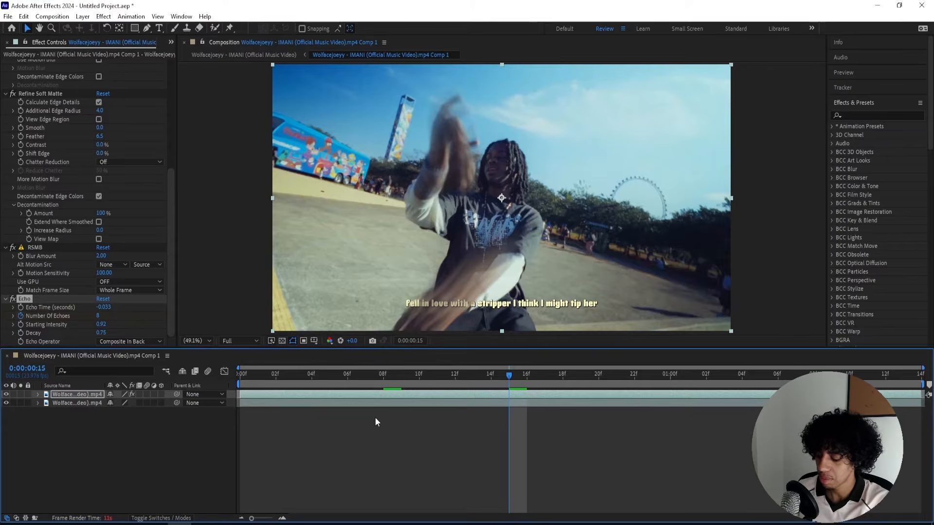
pyautogui.hotkey('ctrl', 'space')
pyautogui.write('distortchr')
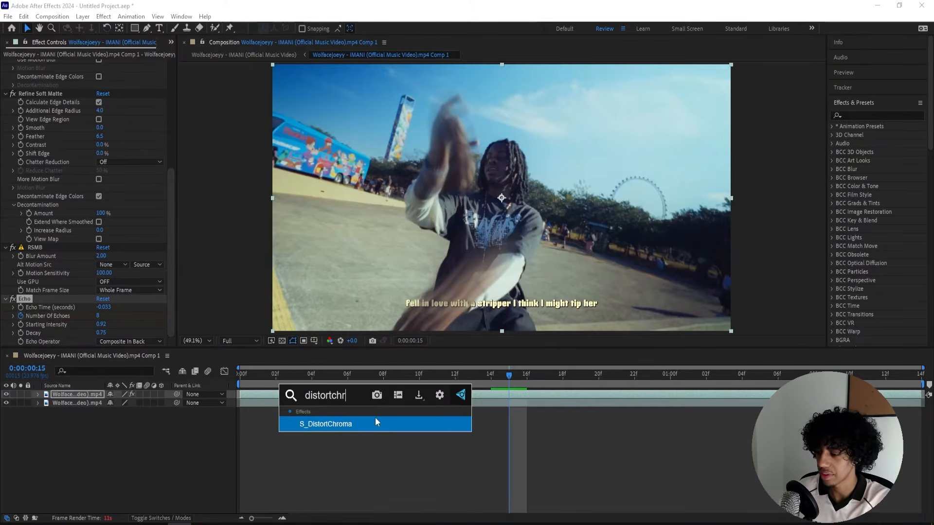
pyautogui.press('Return')
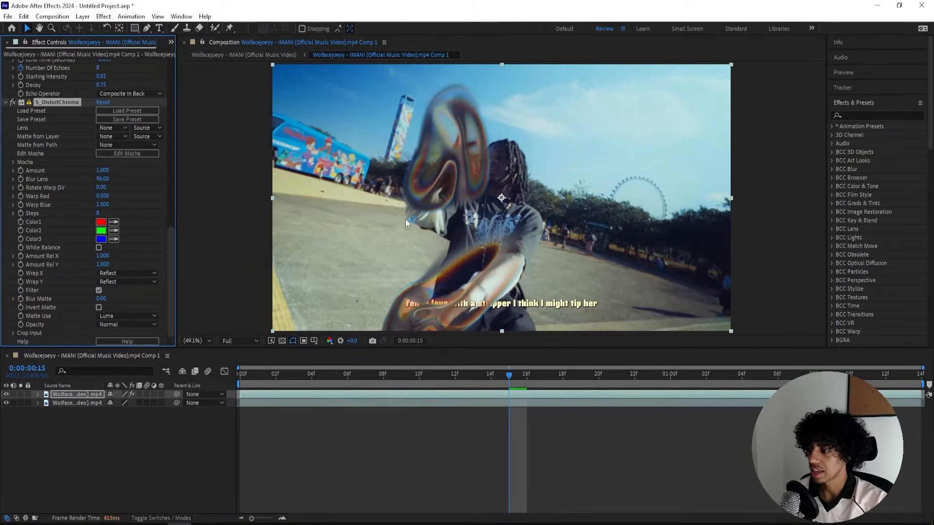
# Set S_DistortChroma's Blur Lens to 300 and lower its Amount to 0.150
pyautogui.click(102, 179)
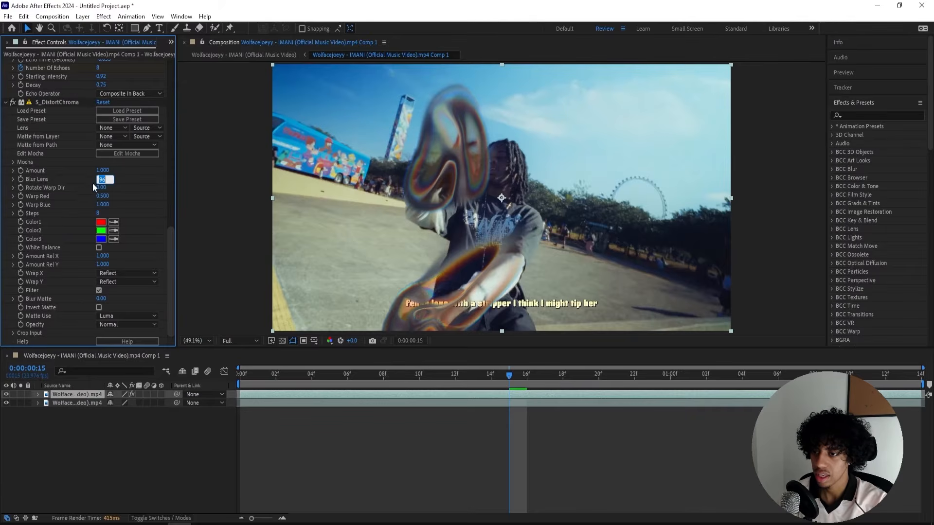
pyautogui.write('30')
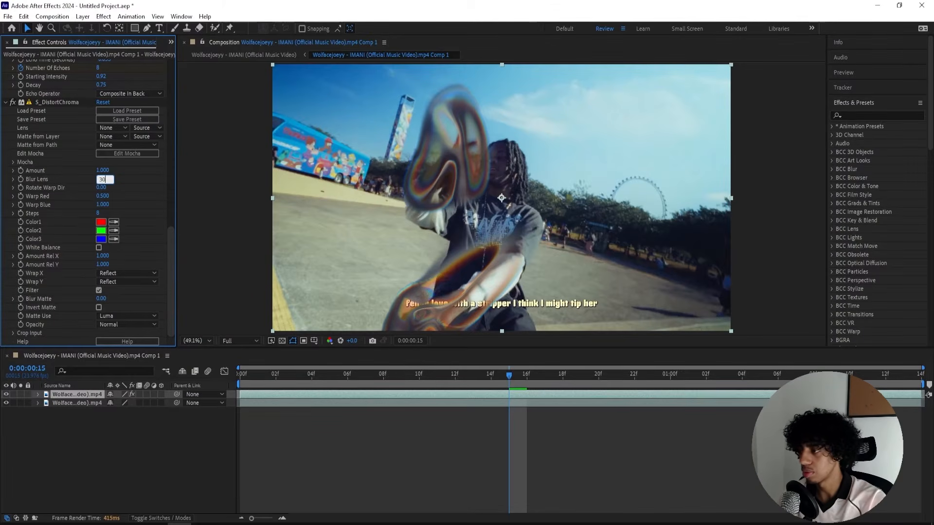
pyautogui.write('0')
pyautogui.press('Return')
pyautogui.moveTo(103, 170); pyautogui.dragTo(58, 169)
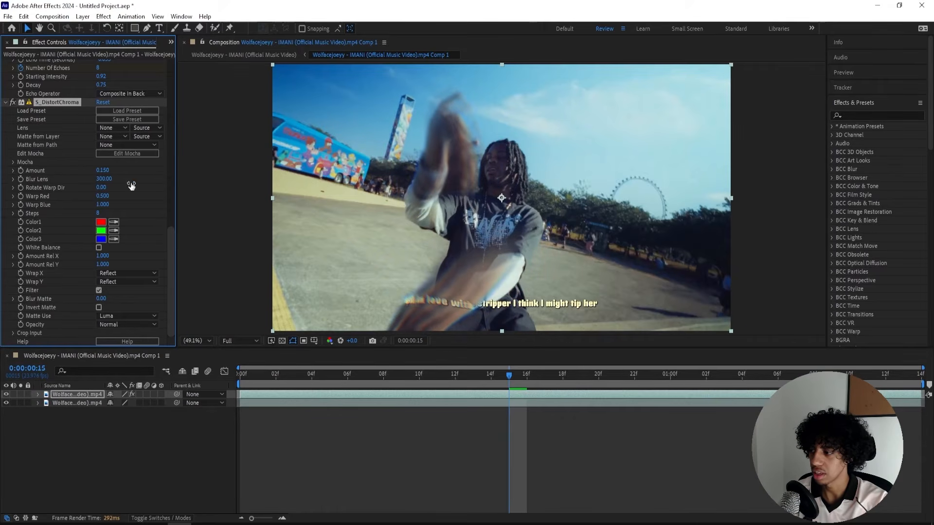
pyautogui.moveTo(508, 375); pyautogui.dragTo(455, 376)
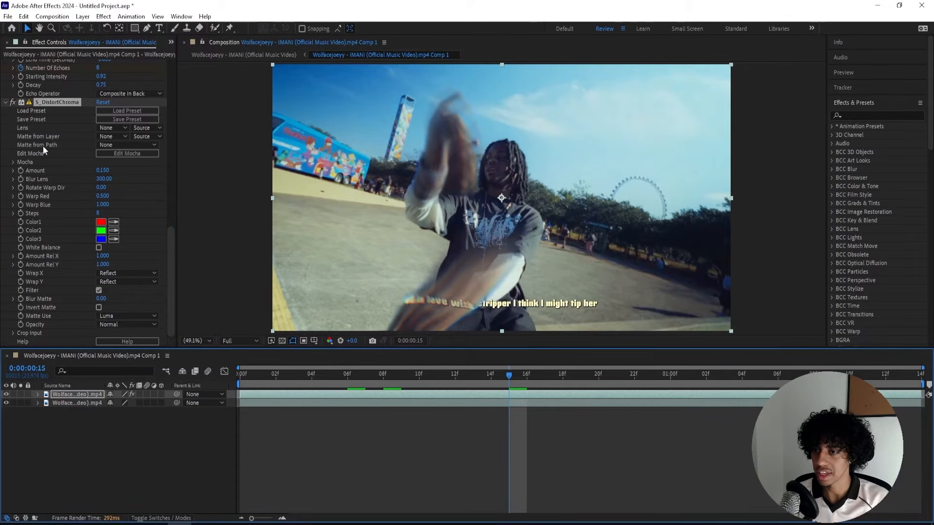
# Apply Turbulent Displace to the hands layer and set its Displacement to Turbulent Smoother
pyautogui.hotkey('ctrl', 'space')
pyautogui.write('tur')
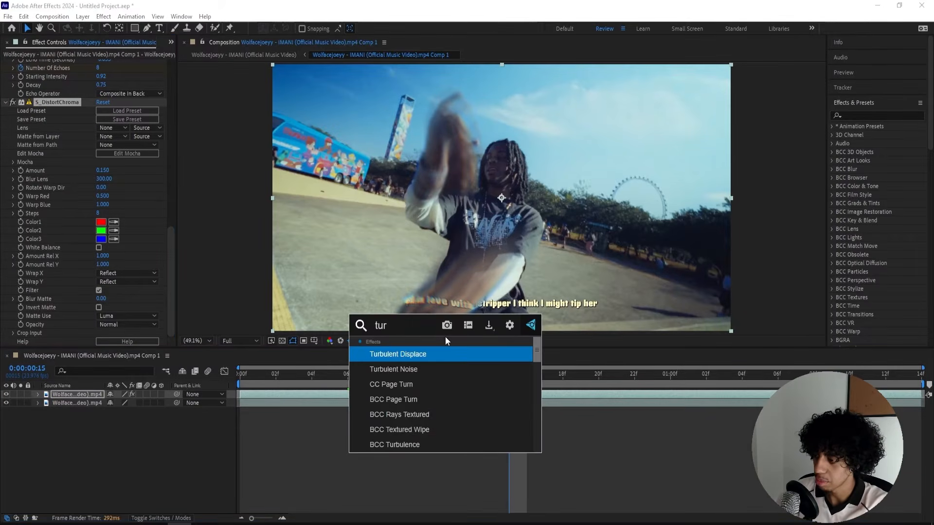
pyautogui.press('Return')
pyautogui.click(129, 244)
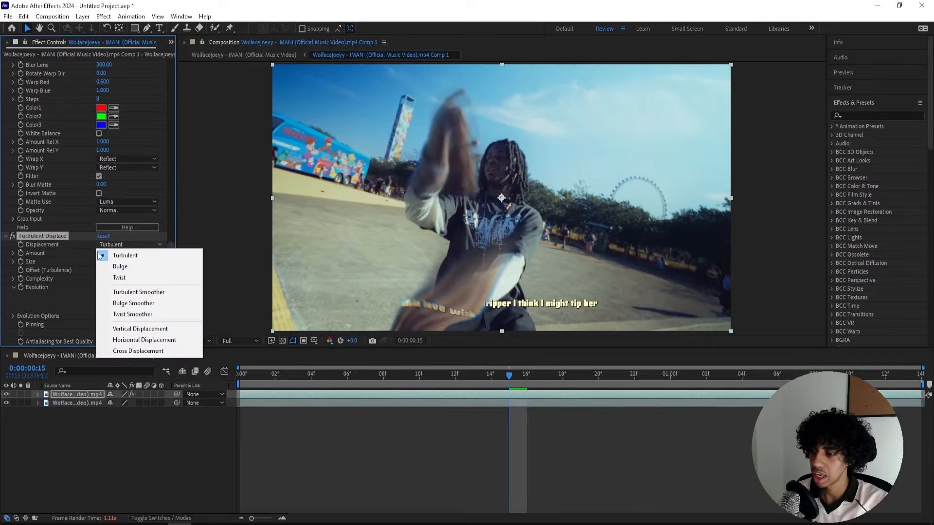
pyautogui.click(136, 292)
# Set Turbulent Displace's Size to 10 and reduce its Amount to about 25
pyautogui.click(105, 261)
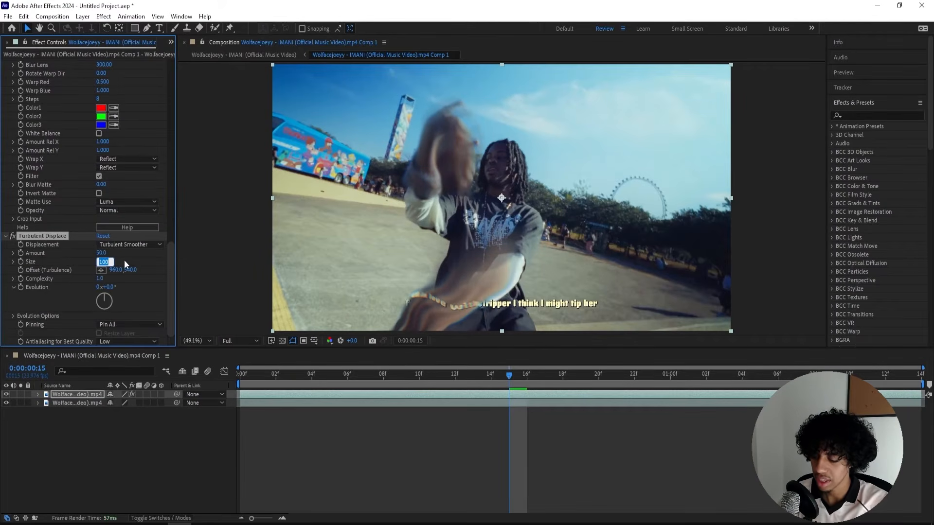
pyautogui.write('20')
pyautogui.press('Return')
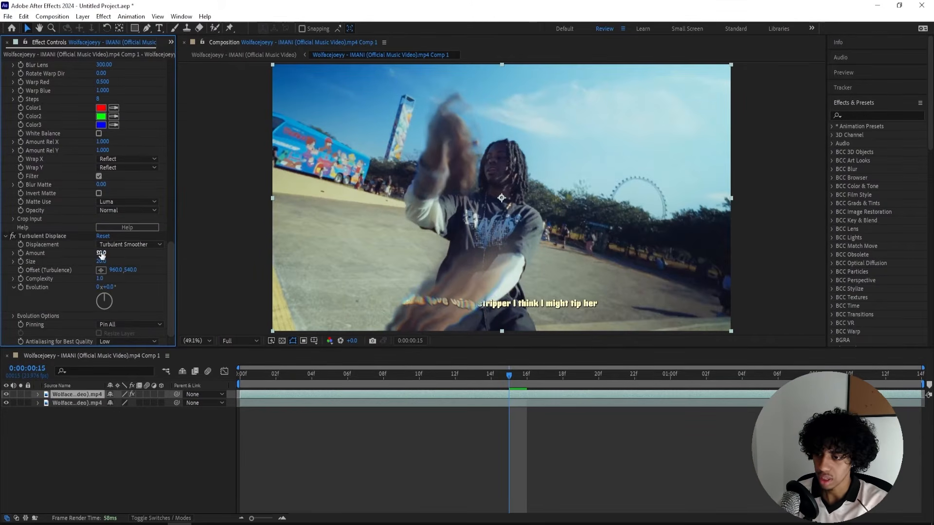
pyautogui.moveTo(101, 253); pyautogui.dragTo(82, 253)
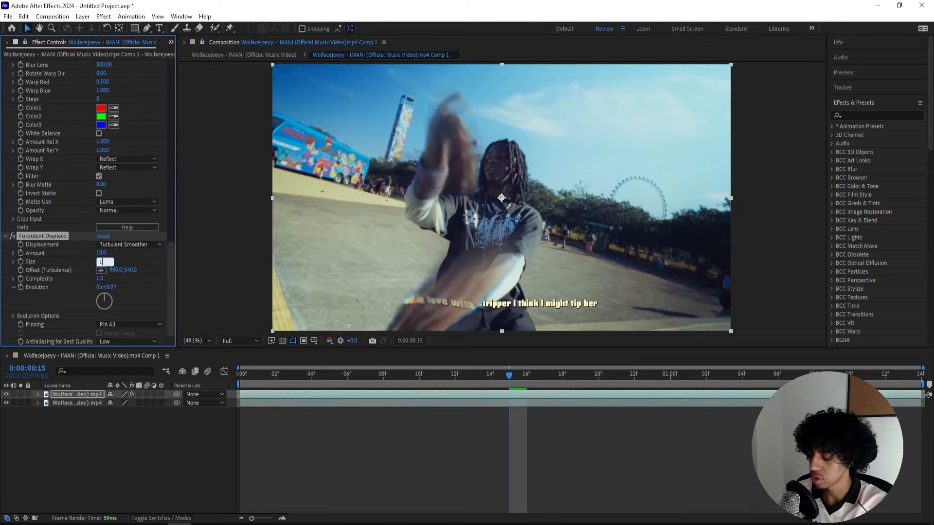
pyautogui.write('10')
pyautogui.press('Return')
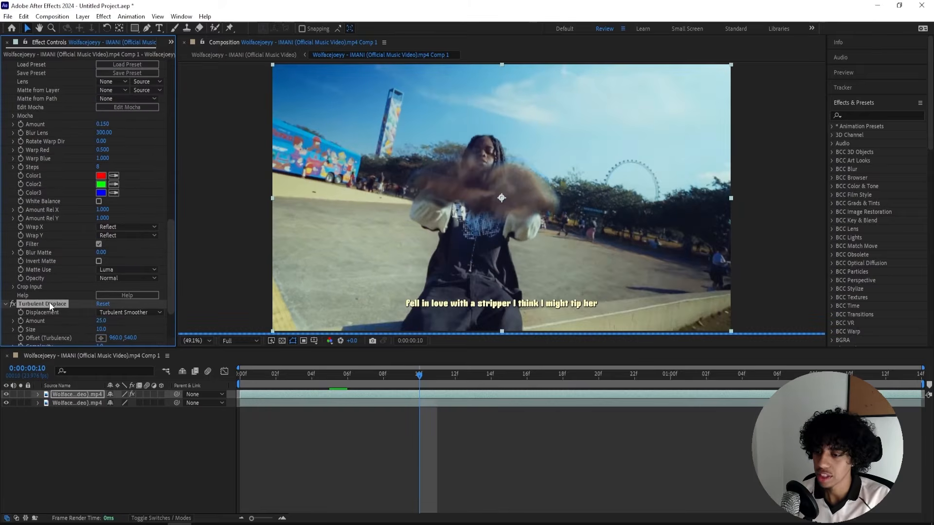
# Move Turbulent Displace above S_DistortChroma in the hands layer's effect order, directly after Echo
pyautogui.click(50, 304)
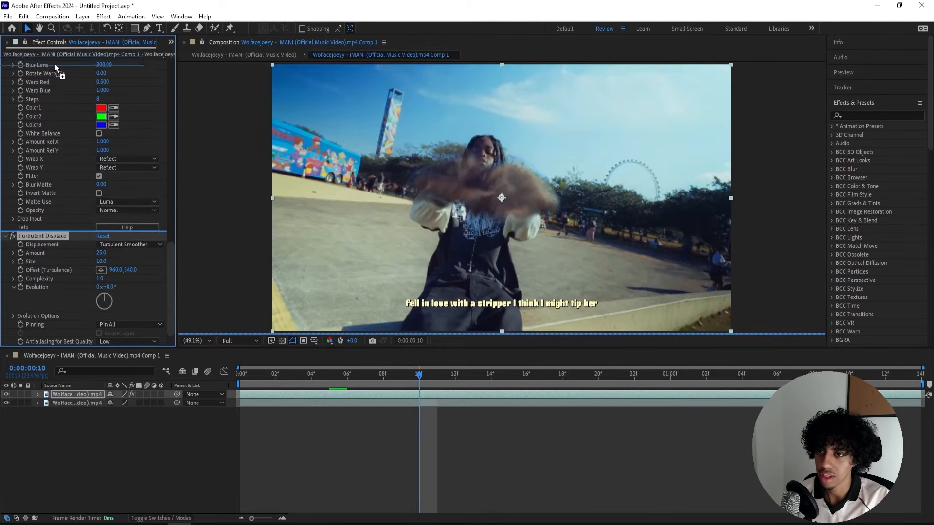
pyautogui.scroll(5, 55, 65)
pyautogui.moveTo(59, 89); pyautogui.dragTo(59, 88)
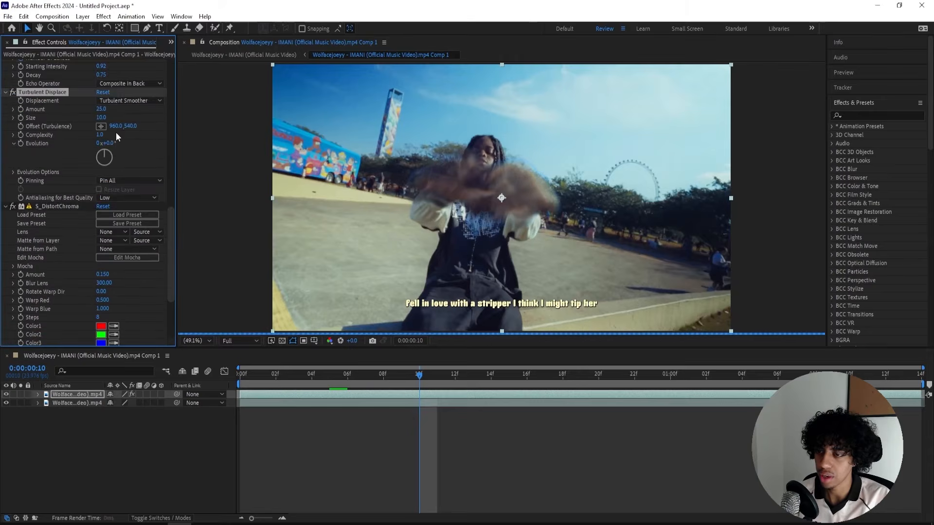
# Apply Fast Box Blur to the hands layer and adjust its Blur Radius
pyautogui.hotkey('ctrl', 'space')
pyautogui.write('fast')
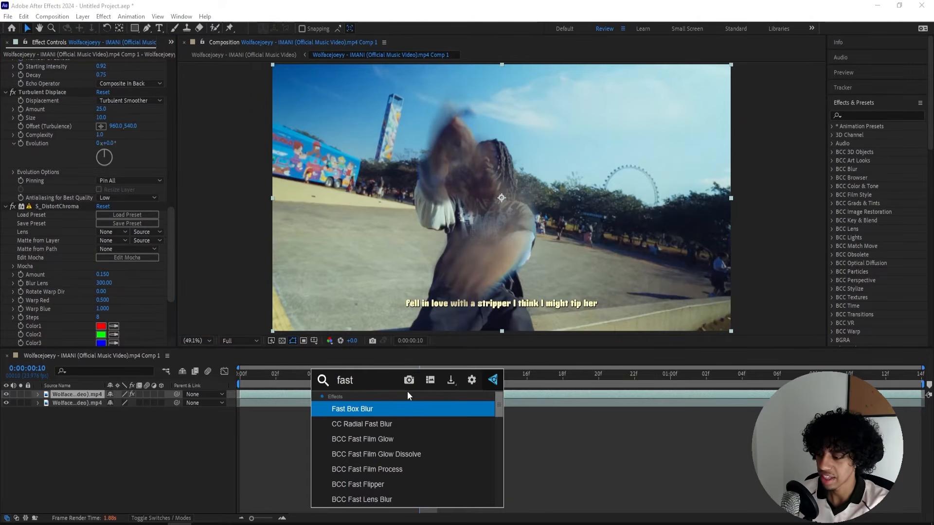
pyautogui.press('Return')
pyautogui.click(99, 316)
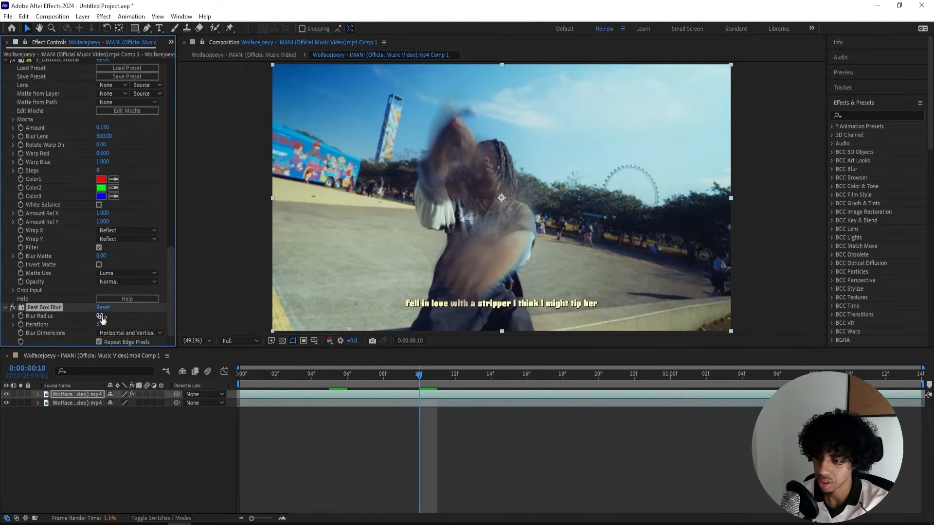
pyautogui.press('Return')
# Collapse all the effects, reorder Fast Box Blur between Echo and Turbulent Displace, and preview the clip
pyautogui.hotkey('ctrl', '`')
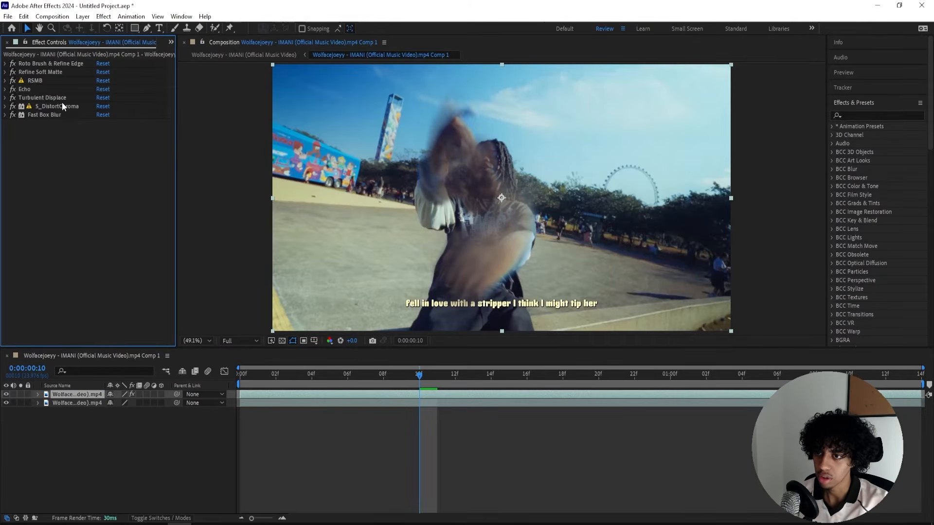
pyautogui.moveTo(45, 115); pyautogui.dragTo(53, 92)
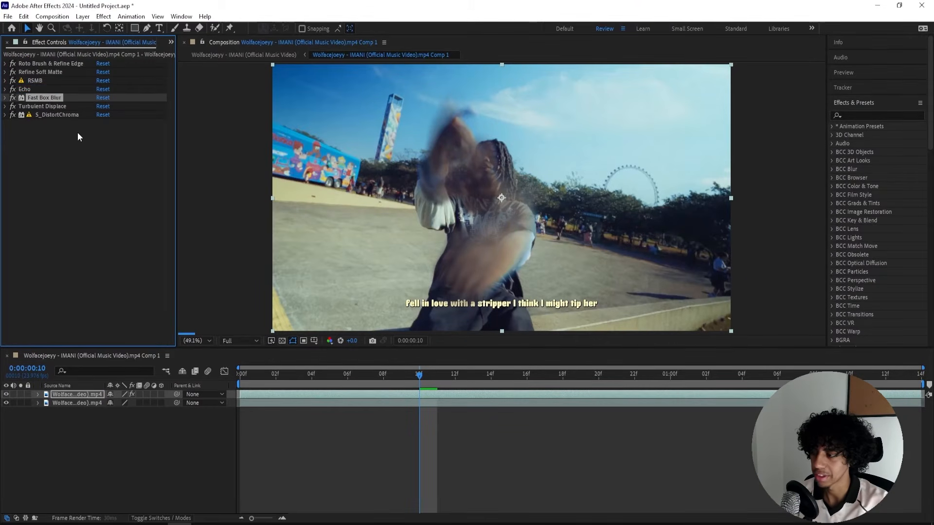
pyautogui.press('space')
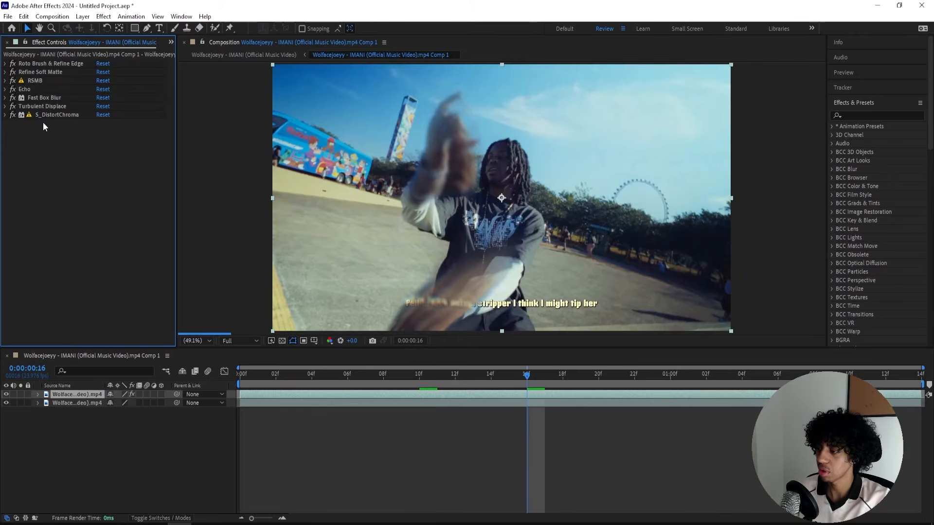
# Apply Tritone to the hands layer with magenta Midtones and Blend With Original at about 38%
pyautogui.hotkey('ctrl', 'space')
pyautogui.write('tri')
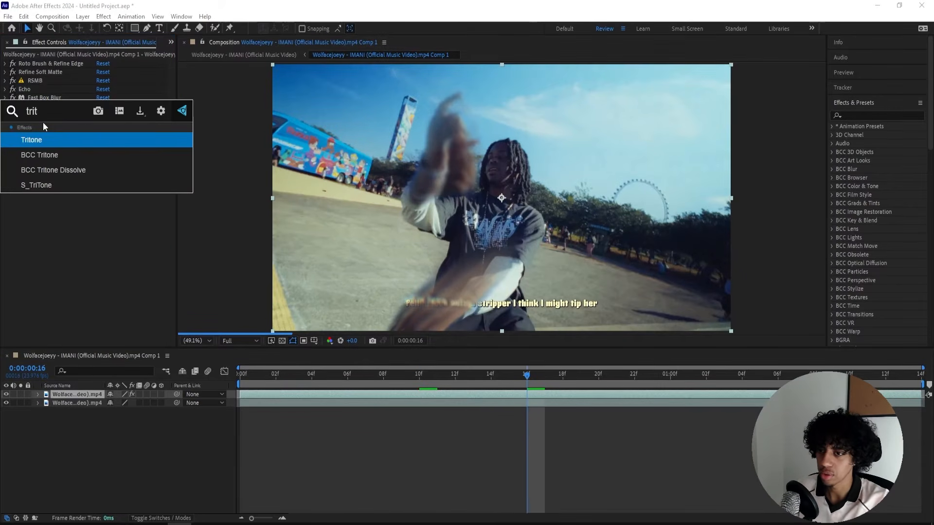
pyautogui.press('Return')
pyautogui.click(101, 140)
pyautogui.moveTo(282, 216); pyautogui.dragTo(255, 205)
pyautogui.click(360, 208)
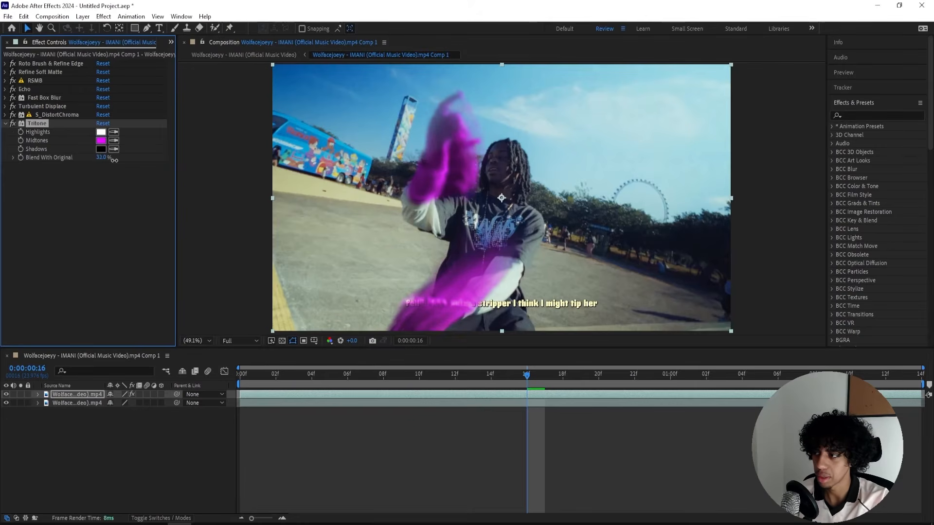
pyautogui.moveTo(118, 159)
pyautogui.mouseDown()
pyautogui.moveTo(144, 157)
pyautogui.moveTo(117, 157)
pyautogui.mouseUp()
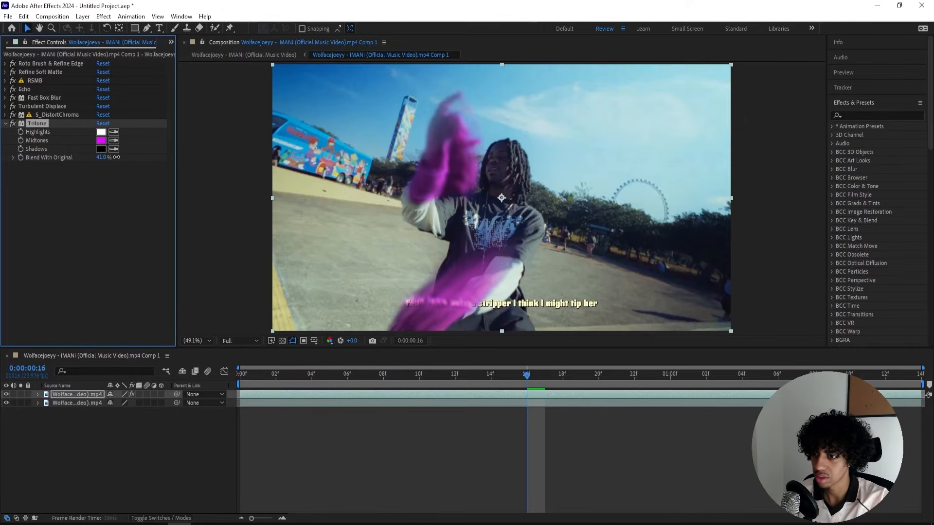
# Apply Deep Glow to the hands layer and enable its Unmult option
pyautogui.hotkey('ctrl', 'space')
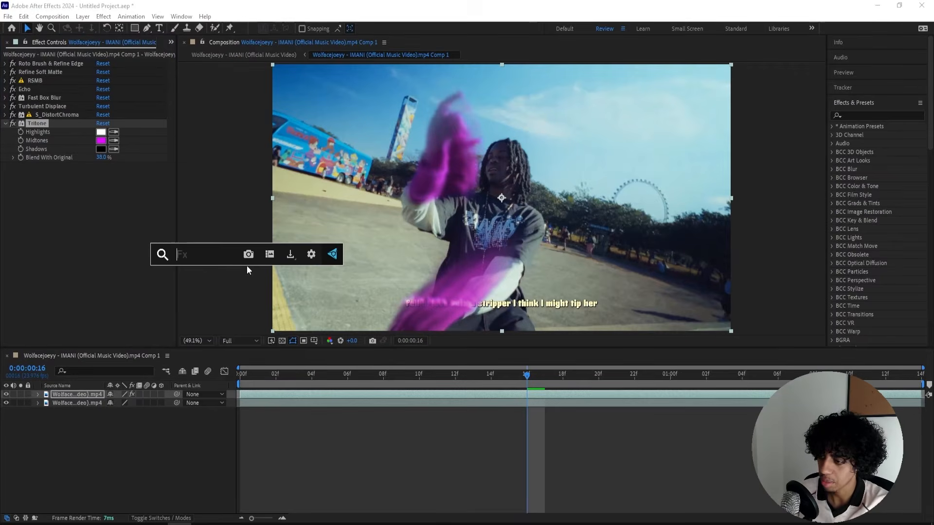
pyautogui.write('deep')
pyautogui.press('Return')
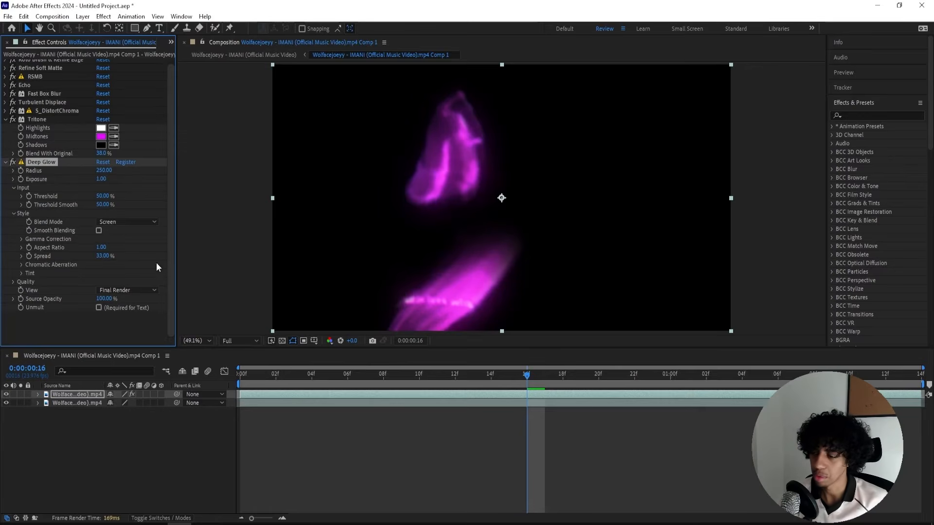
pyautogui.click(136, 306)
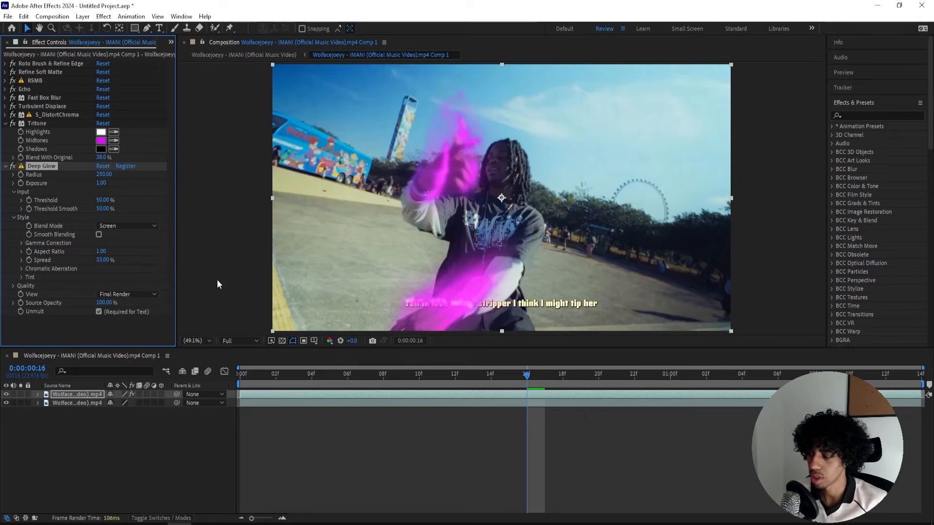
# Set Deep Glow's Radius to 500 and its Exposure to 0.86
pyautogui.click(107, 174)
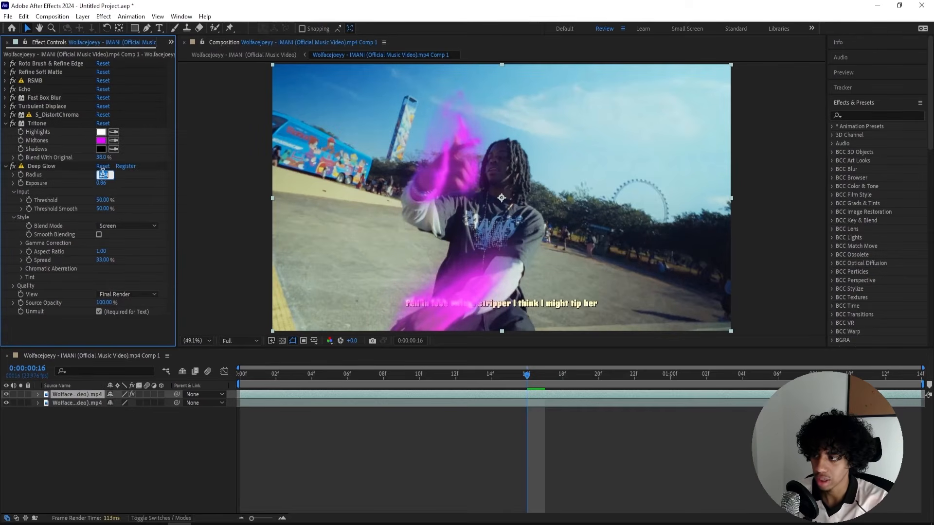
pyautogui.write('500')
pyautogui.press('Return')
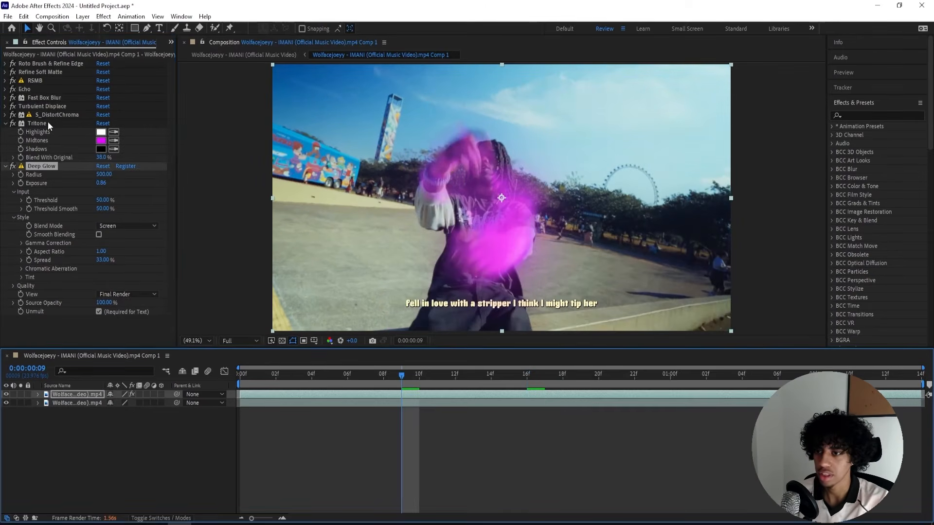
# Add an adjustment layer above the video layers, apply uni.Chromatic Aberration, and compare the image with and without it
pyautogui.moveTo(46, 124); pyautogui.dragTo(401, 416)
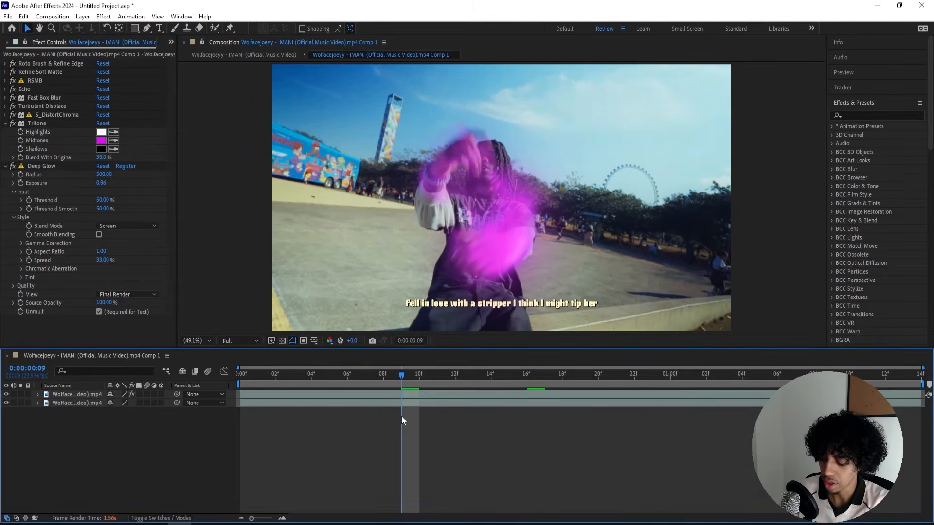
pyautogui.hotkey('ctrl', 'alt', 'y')
pyautogui.hotkey('ctrl', 'space')
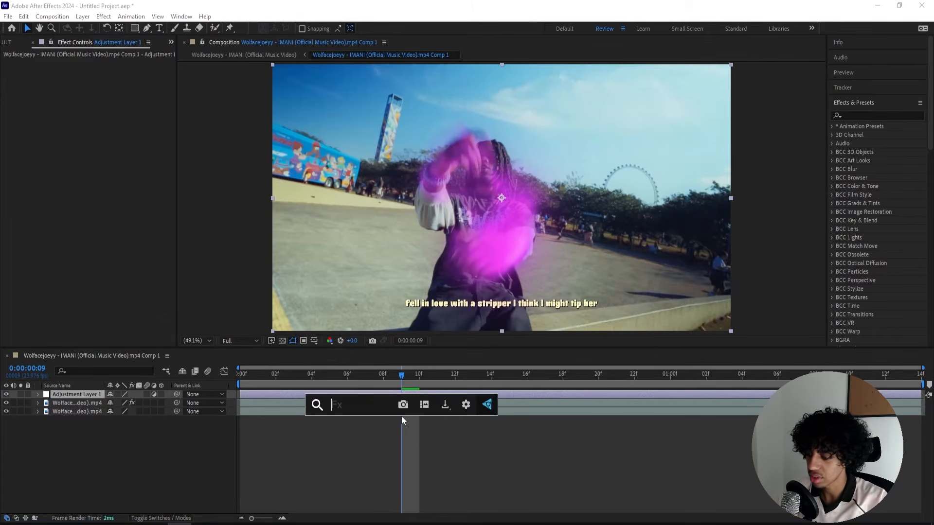
pyautogui.write('chromatic a')
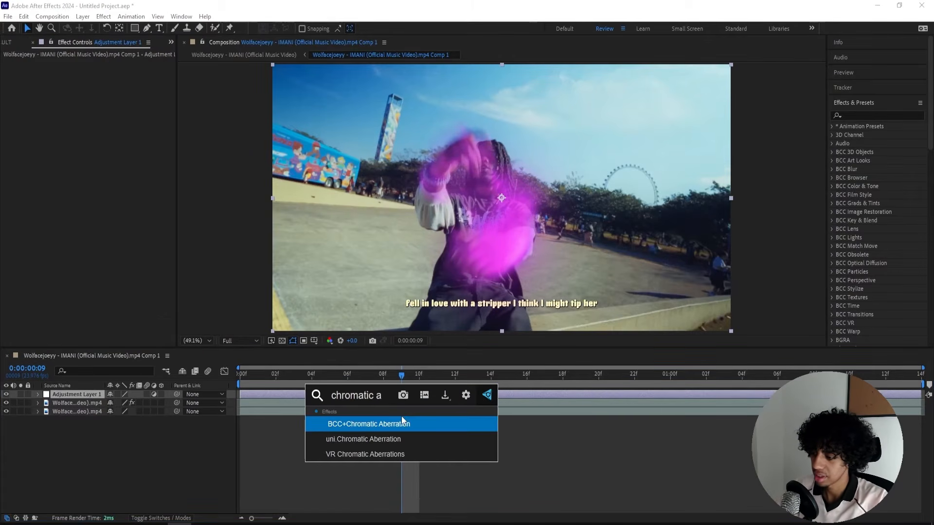
pyautogui.press('Down')
pyautogui.press('Return')
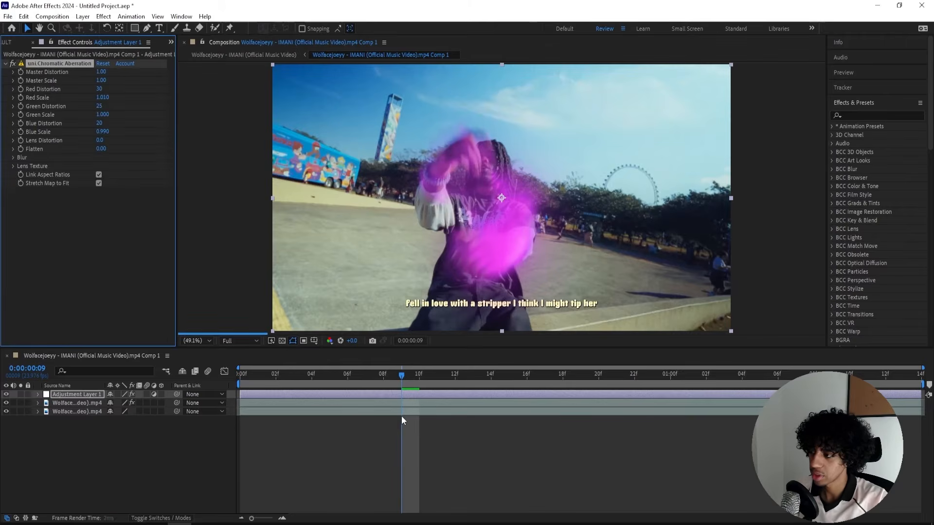
pyautogui.click(12, 65)
pyautogui.click(12, 64)
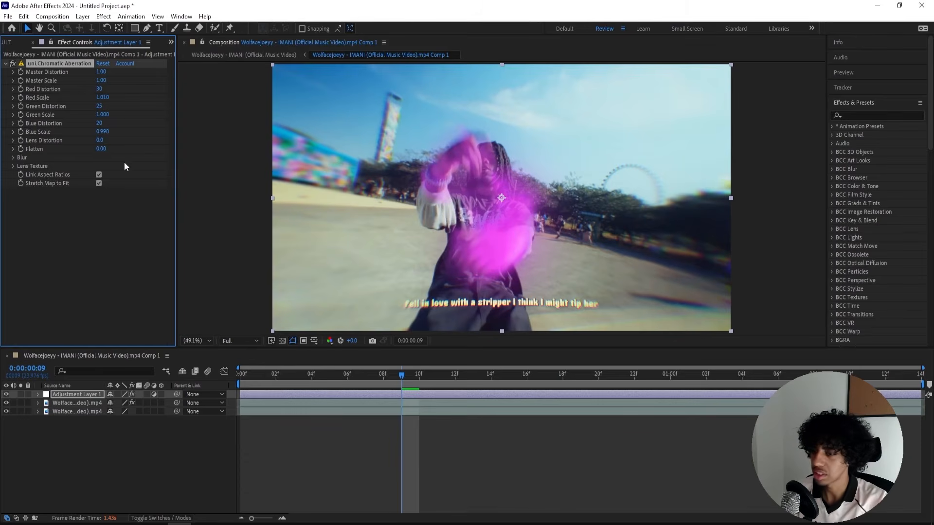
# Set the Chromatic Aberration effect's Lens Texture to Bokeh with a Texture Amount of 35
pyautogui.click(13, 166)
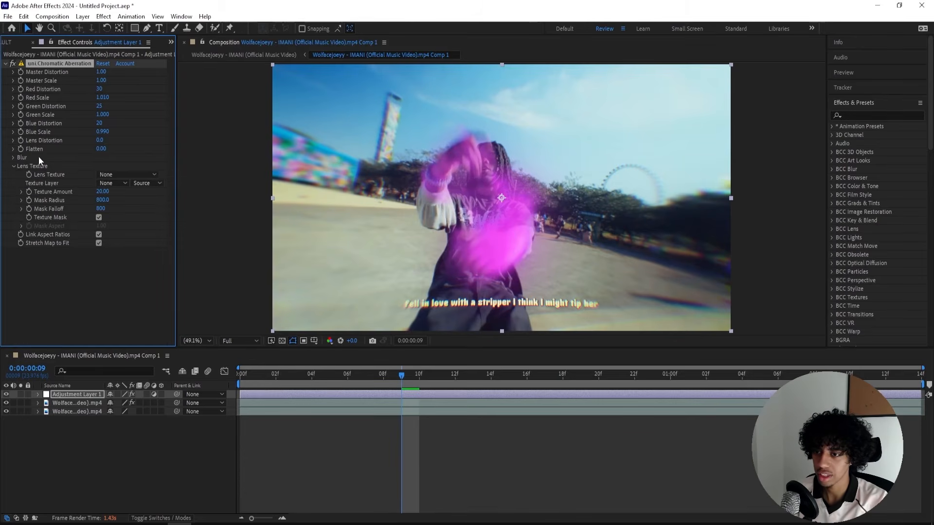
pyautogui.click(112, 175)
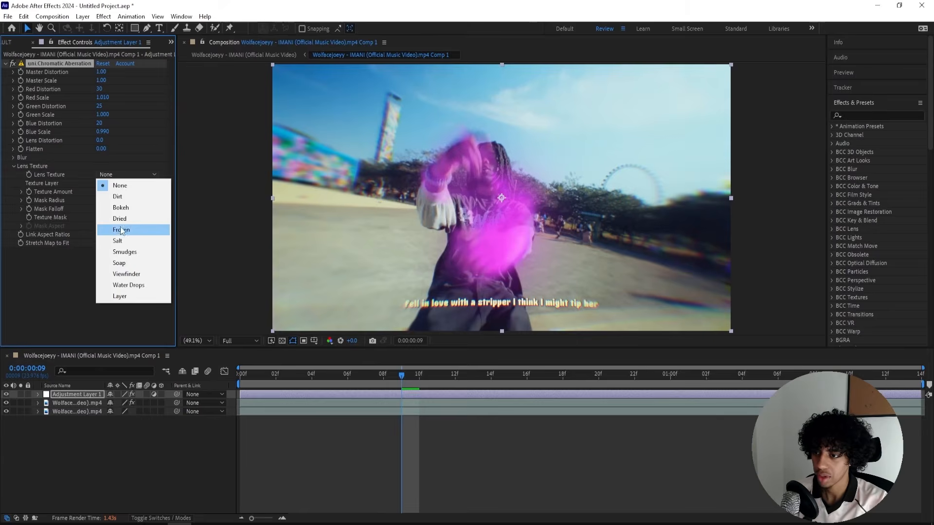
pyautogui.click(124, 206)
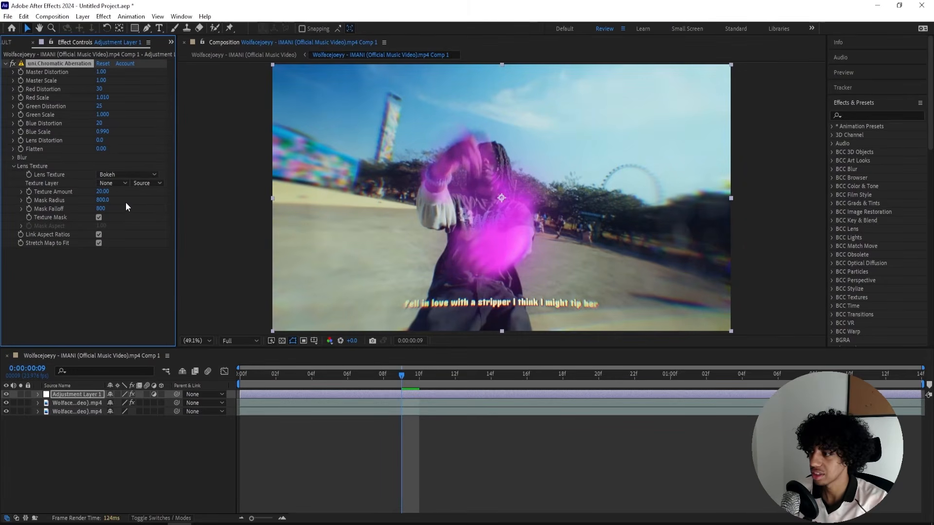
pyautogui.moveTo(102, 192)
pyautogui.mouseDown()
pyautogui.moveTo(112, 195)
pyautogui.moveTo(104, 194)
pyautogui.mouseUp()
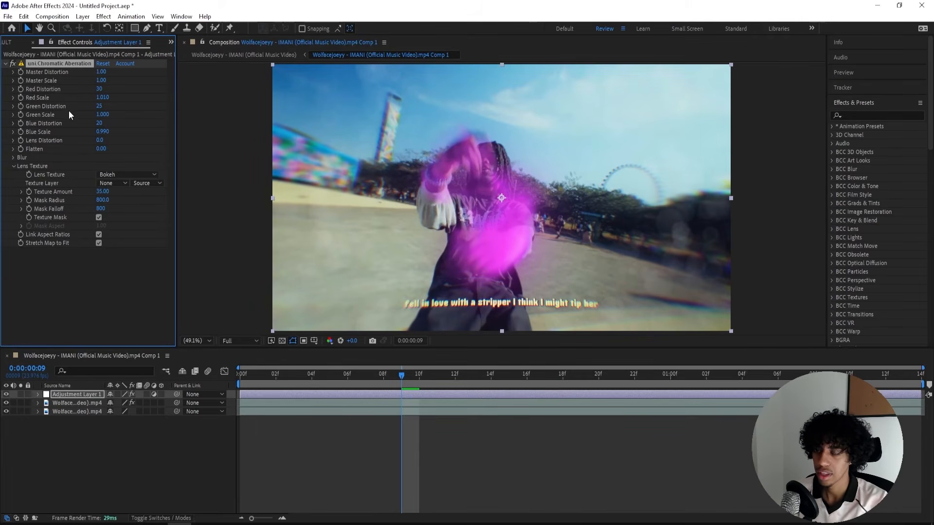
# Duplicate the Chromatic Aberration effect and set the copy's Master Distortion, Edge Blur and Radial Blur to 0
pyautogui.hotkey('ctrl', 'd')
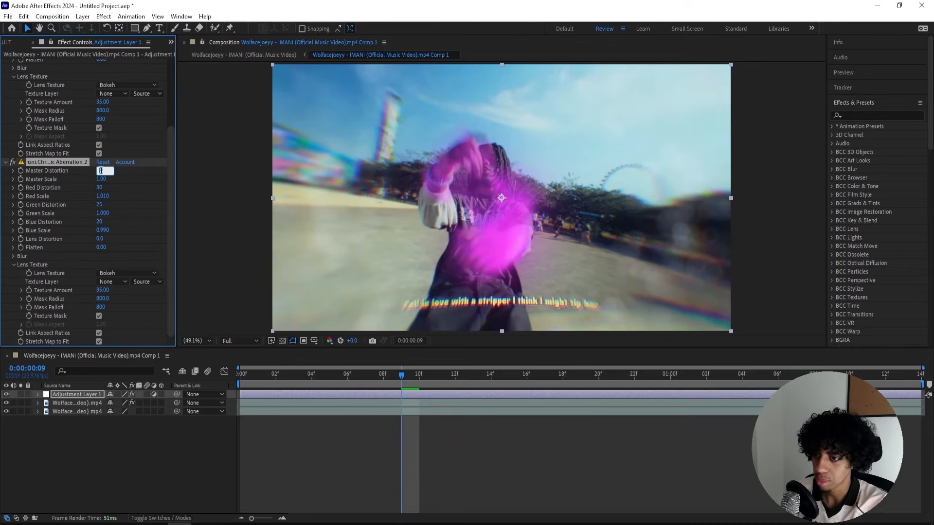
pyautogui.press('Return')
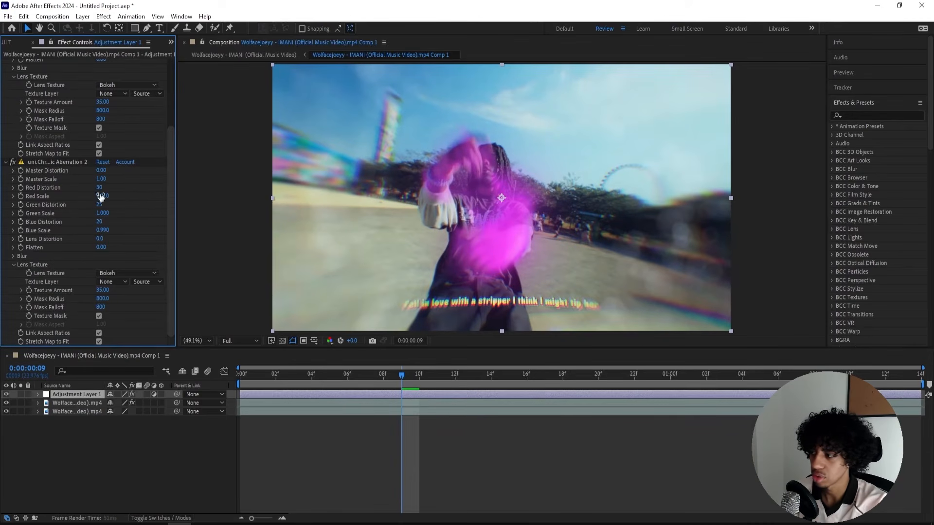
pyautogui.click(13, 257)
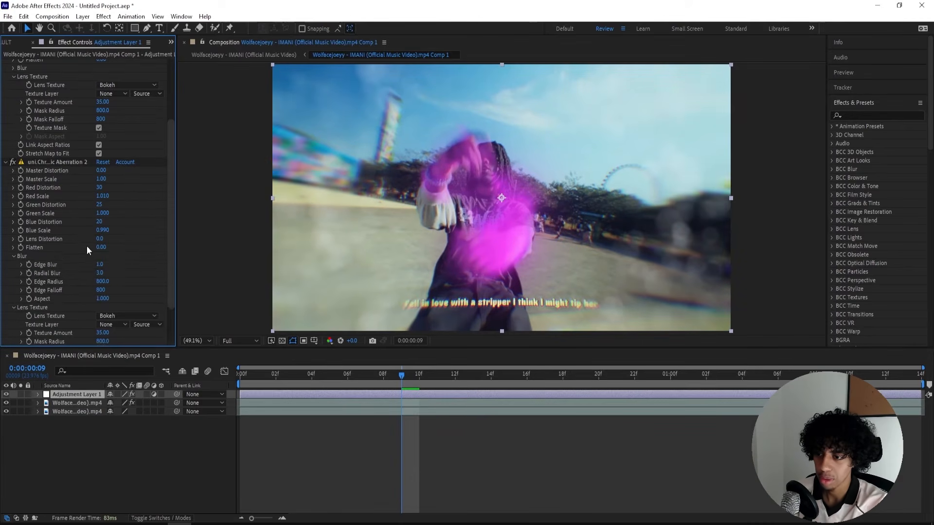
pyautogui.scroll(-1, 97, 247)
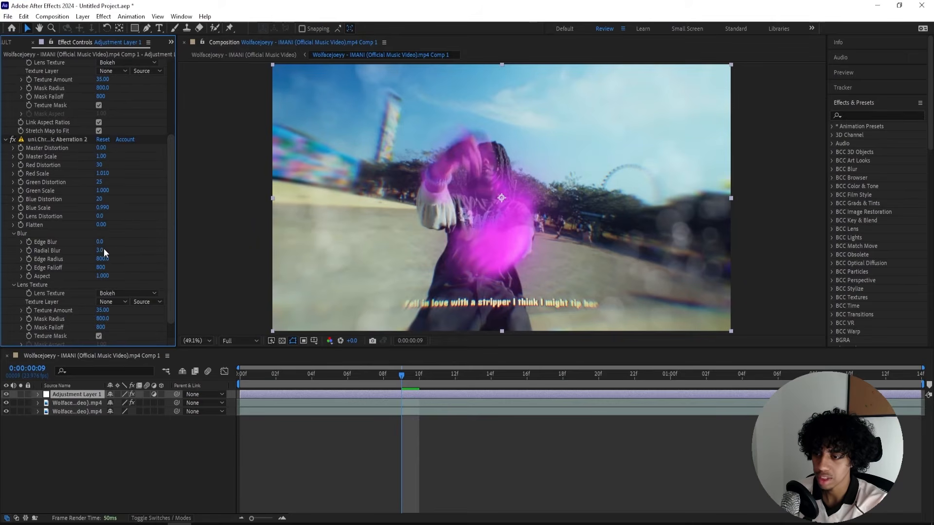
pyautogui.click(104, 249)
pyautogui.write('0')
pyautogui.scroll(-1, 64, 247)
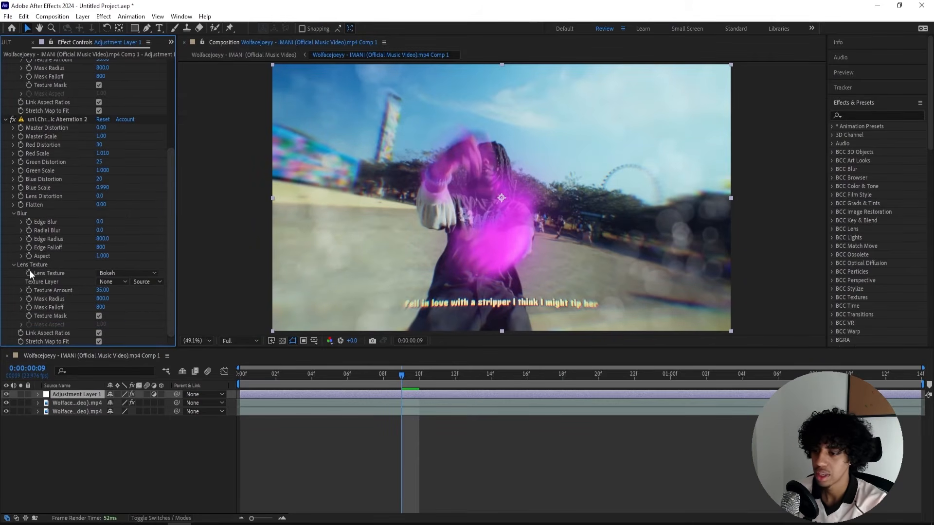
# Change the duplicated effect's Lens Texture to Frozen and set its Texture Amount to 32
pyautogui.click(127, 273)
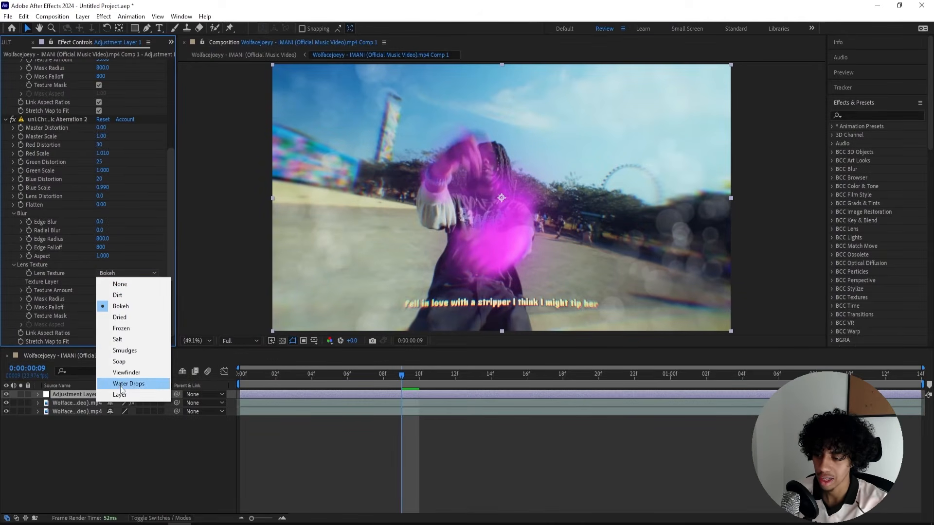
pyautogui.click(122, 329)
pyautogui.scroll(5, 49, 235)
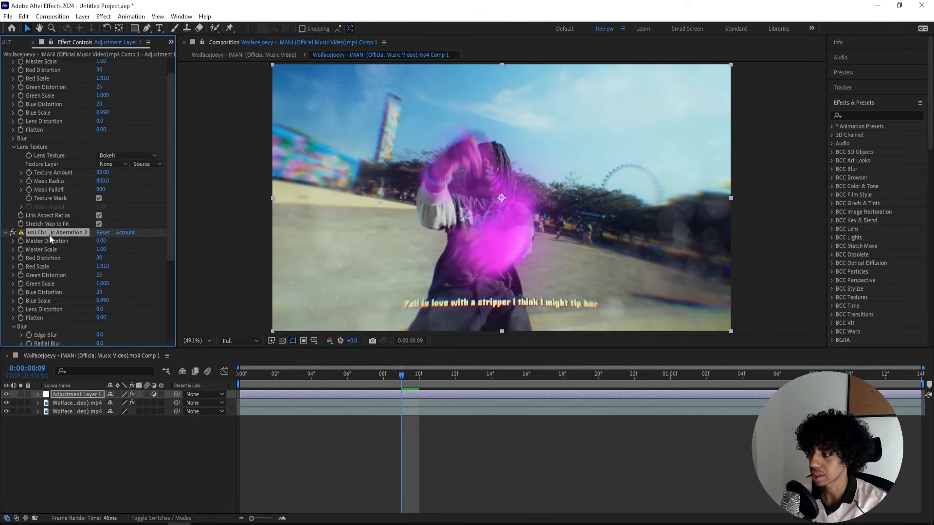
pyautogui.scroll(-5, 44, 220)
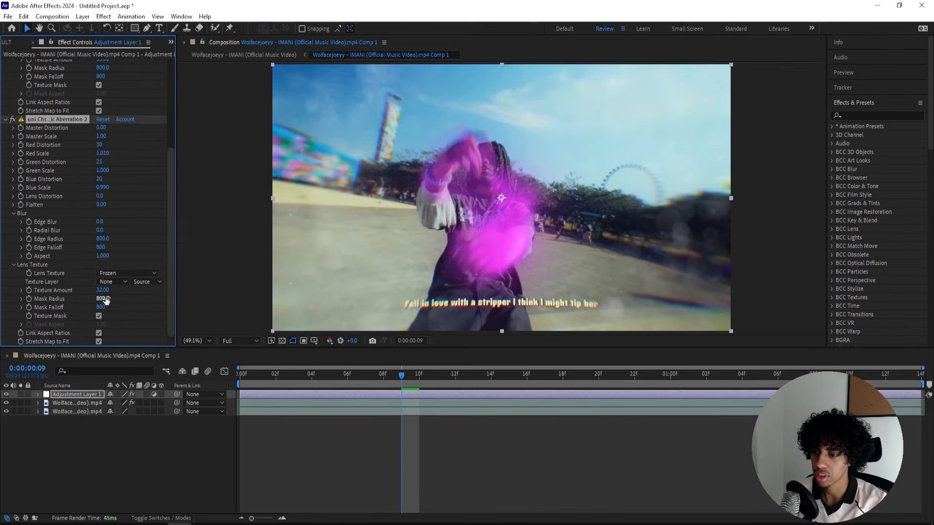
# Apply the S_DistortRGB effect to the original video layer beneath the hands layer
pyautogui.click(384, 412)
pyautogui.hotkey('ctrl', 'space')
pyautogui.write('s')
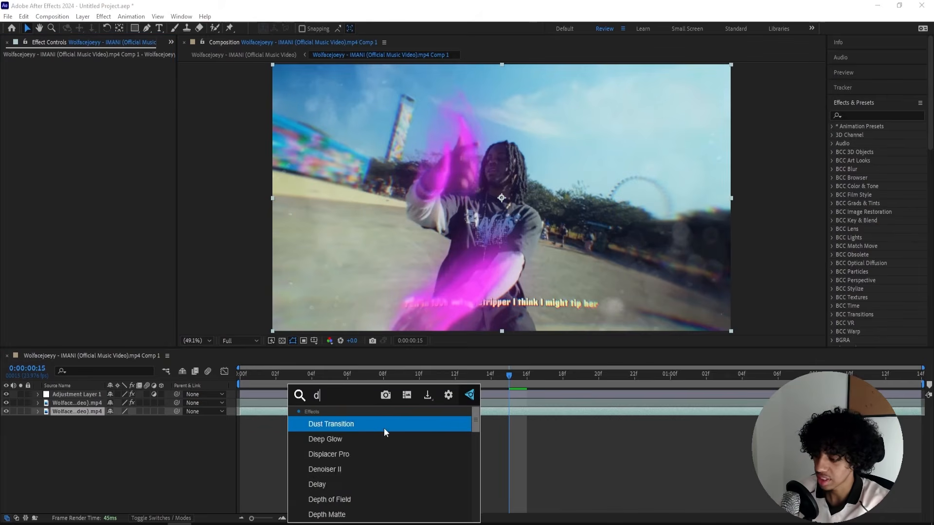
pyautogui.write('_distortr')
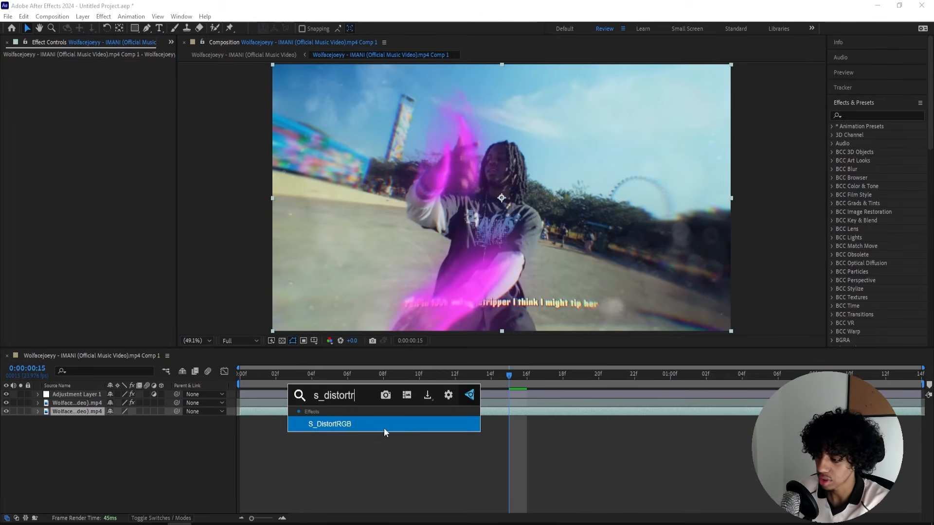
pyautogui.press('Return')
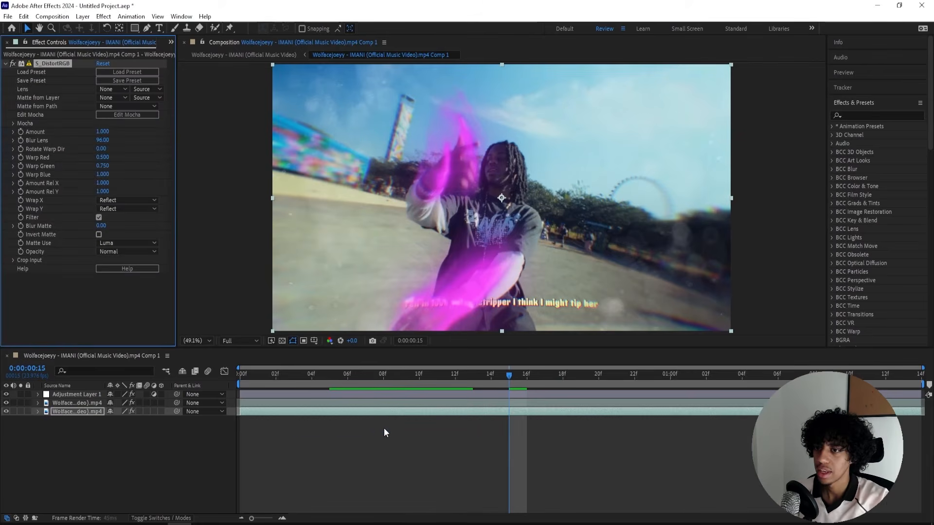
# Set S_DistortRGB's Matte from Layer to the hands layer on track 2, using its Effects & Masks
pyautogui.click(100, 98)
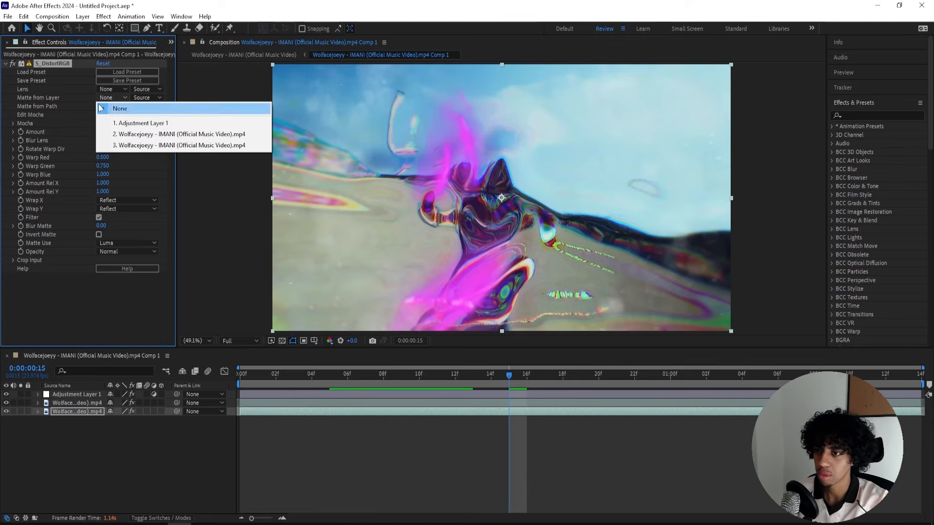
pyautogui.click(116, 136)
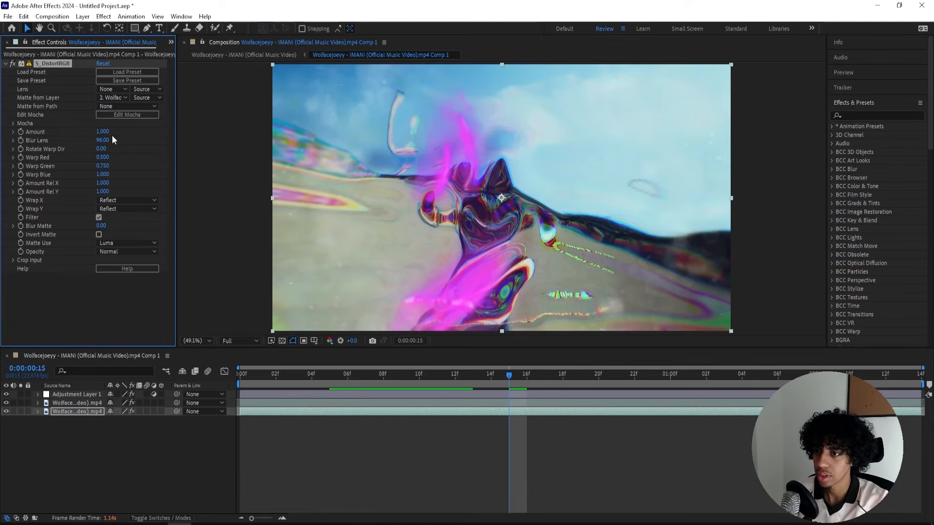
pyautogui.click(112, 104)
pyautogui.click(146, 98)
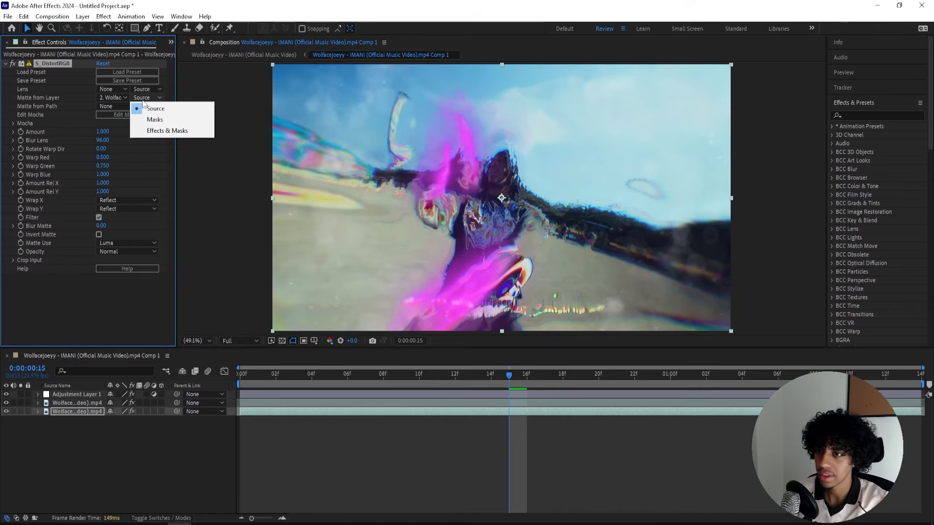
pyautogui.click(175, 132)
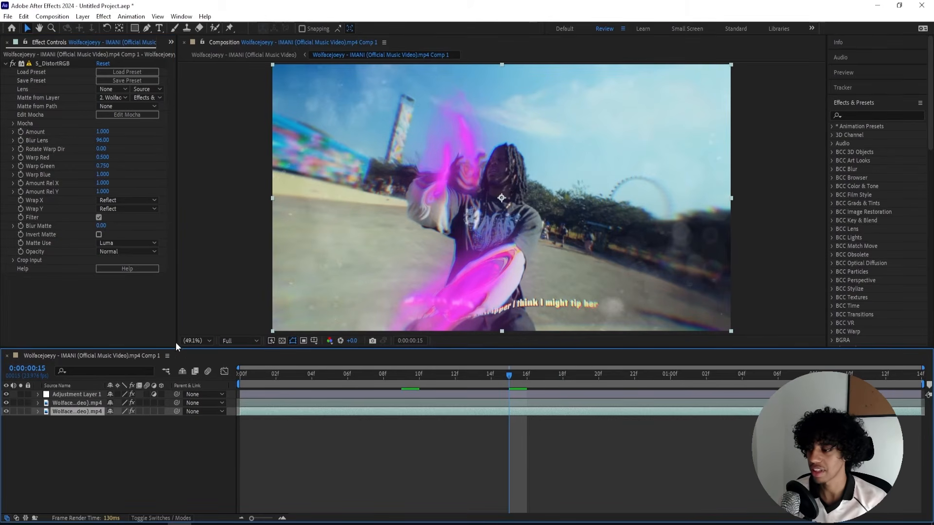
# Set S_DistortRGB's Amount to 0.2 and its Blur Lens to 32
pyautogui.click(103, 131)
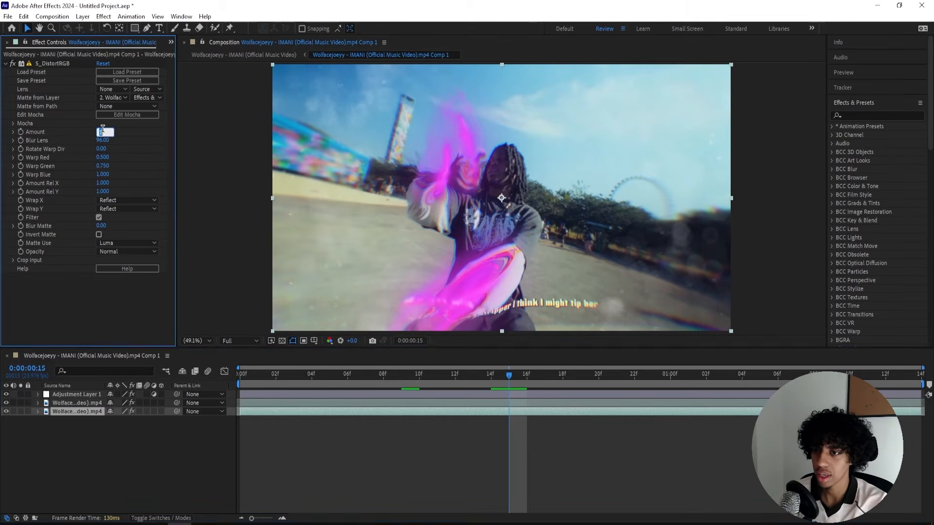
pyautogui.press('Return')
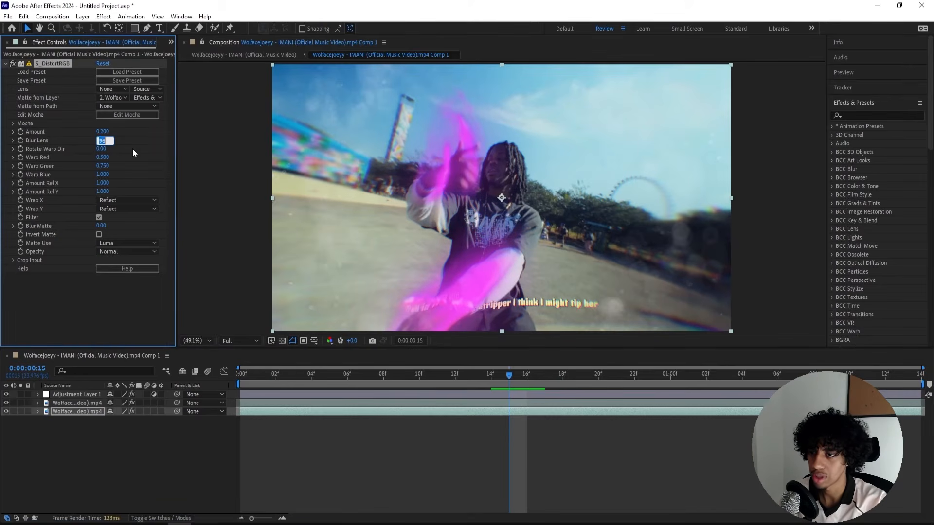
pyautogui.write('32')
pyautogui.press('Return')
# Check the distortion at frames 12 and 9, and lower S_DistortRGB's Amount to 0.1
pyautogui.moveTo(500, 372); pyautogui.dragTo(454, 373)
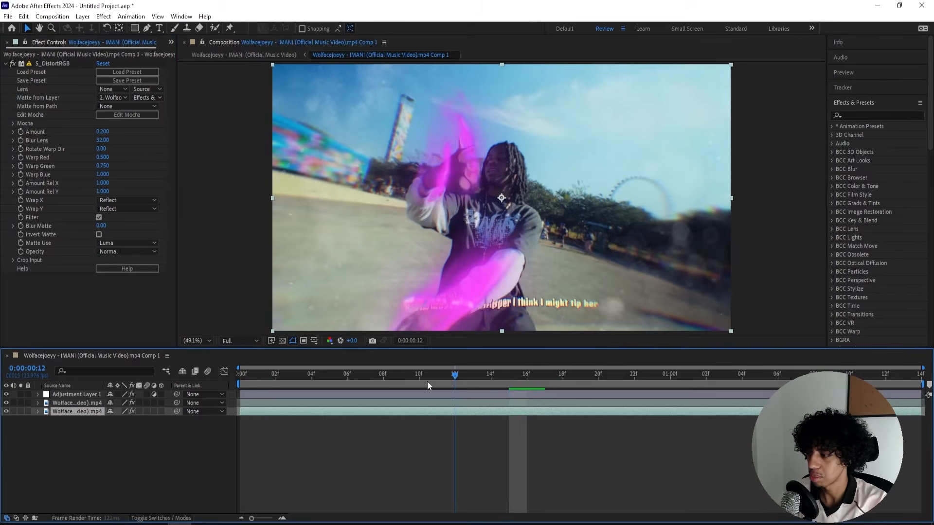
pyautogui.click(400, 375)
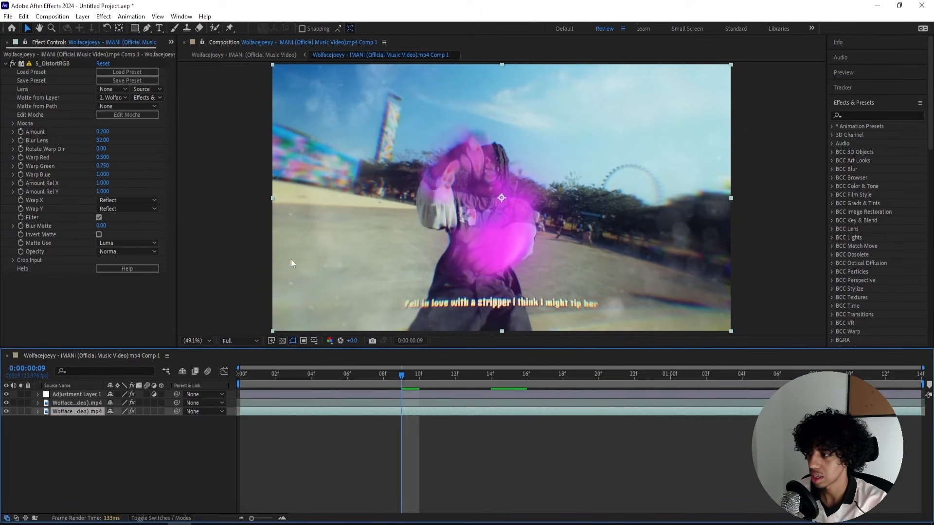
pyautogui.click(102, 140)
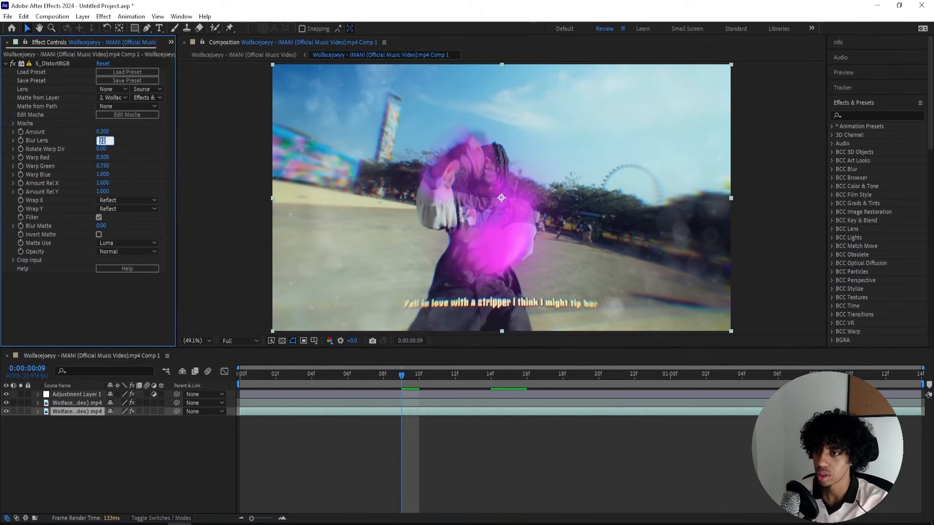
pyautogui.press('Return')
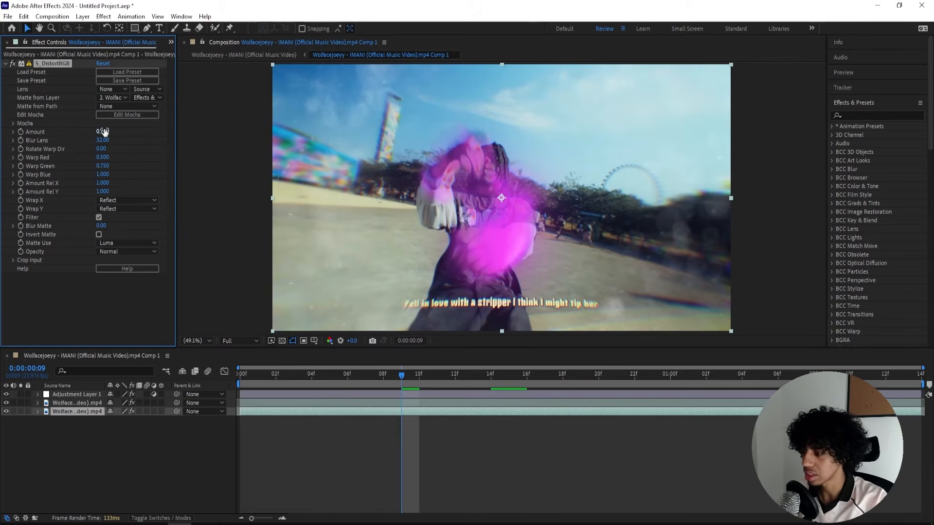
# Save the project as Distort Trail tut.aep and preview the composition from the first frame
pyautogui.moveTo(407, 374); pyautogui.dragTo(239, 371)
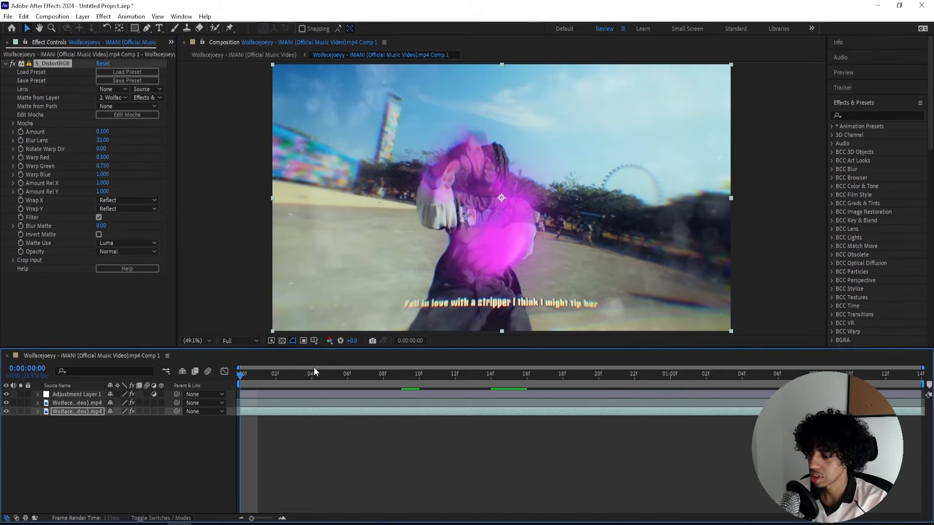
pyautogui.hotkey('ctrl', 's')
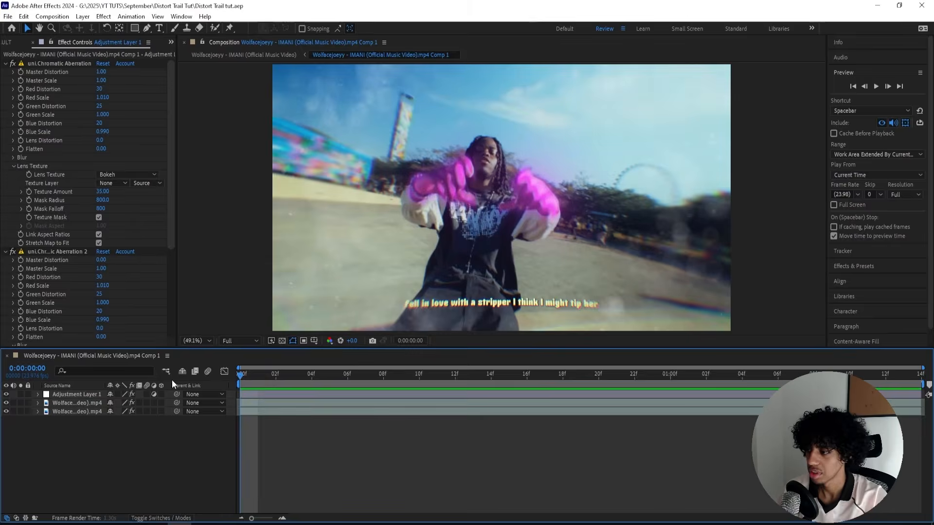
pyautogui.press('space')
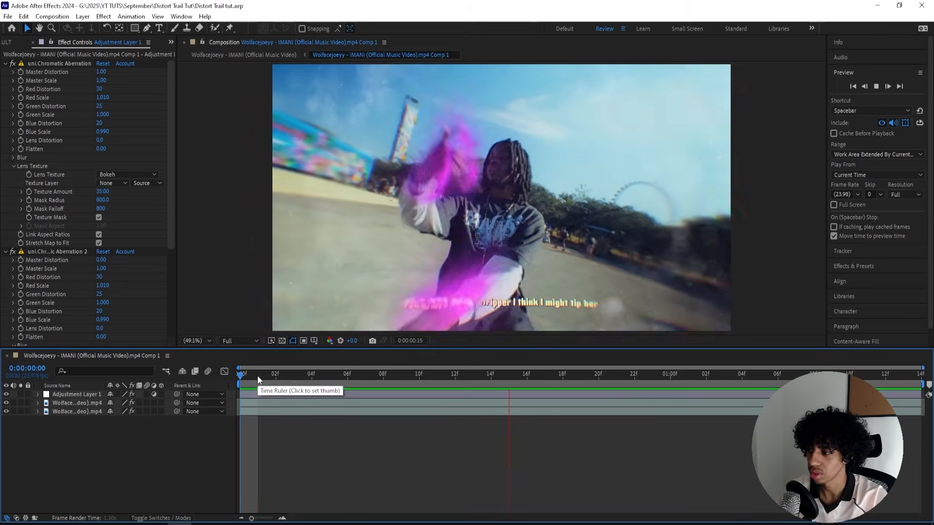
pyautogui.press('space')
# Add a second adjustment layer on top and look through the VFX Kit preset categories
pyautogui.hotkey('ctrl', 'alt', 'y')
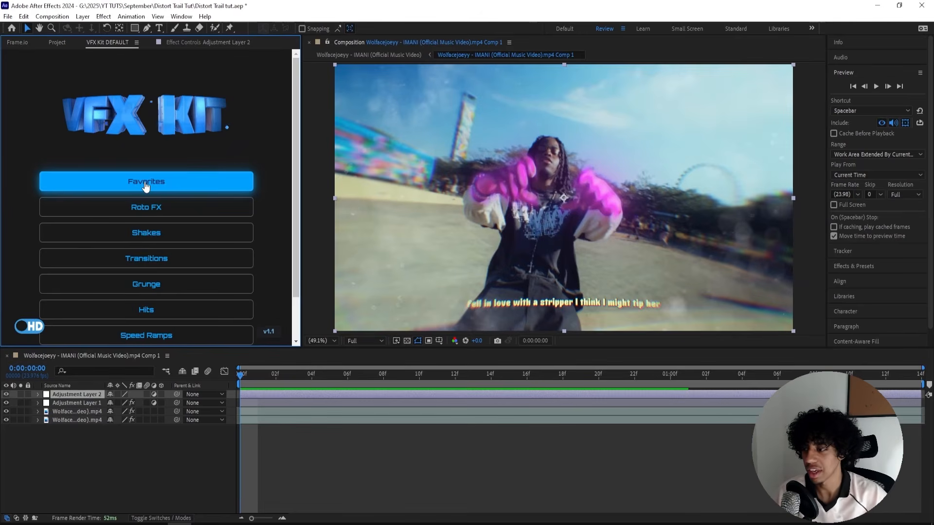
pyautogui.scroll(-2, 143, 104)
pyautogui.scroll(2, 157, 168)
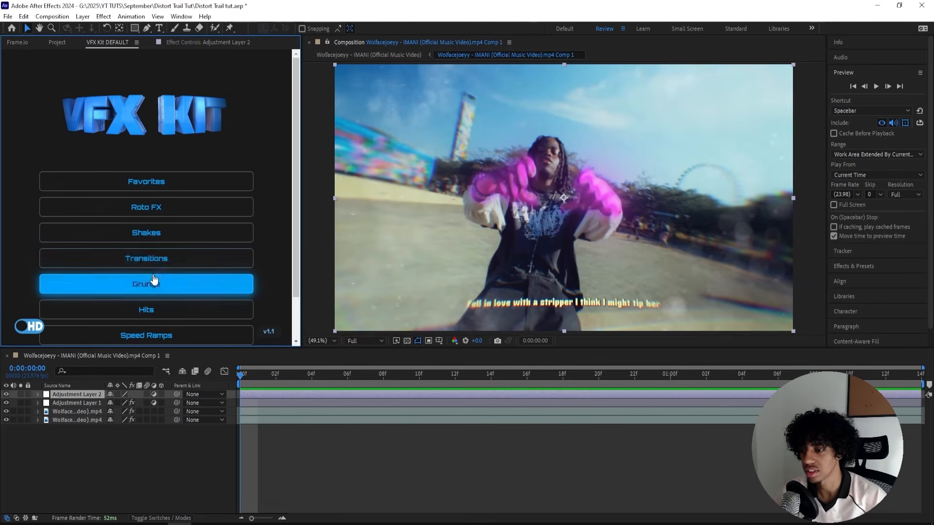
pyautogui.scroll(-2, 161, 272)
pyautogui.scroll(2, 185, 214)
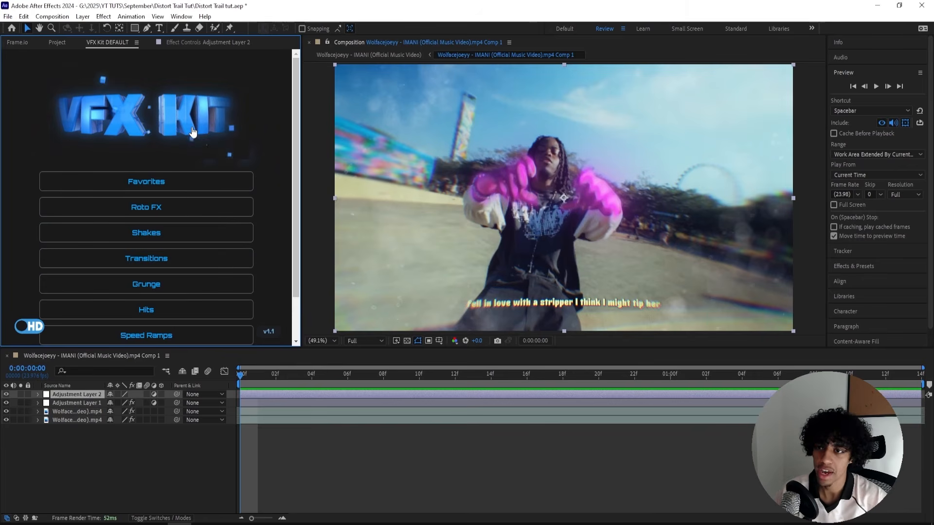
# Apply the Subtle Vertical Shake preset from VFX Kit's Shakes category to the new adjustment layer
pyautogui.click(170, 233)
pyautogui.scroll(-8, 61, 167)
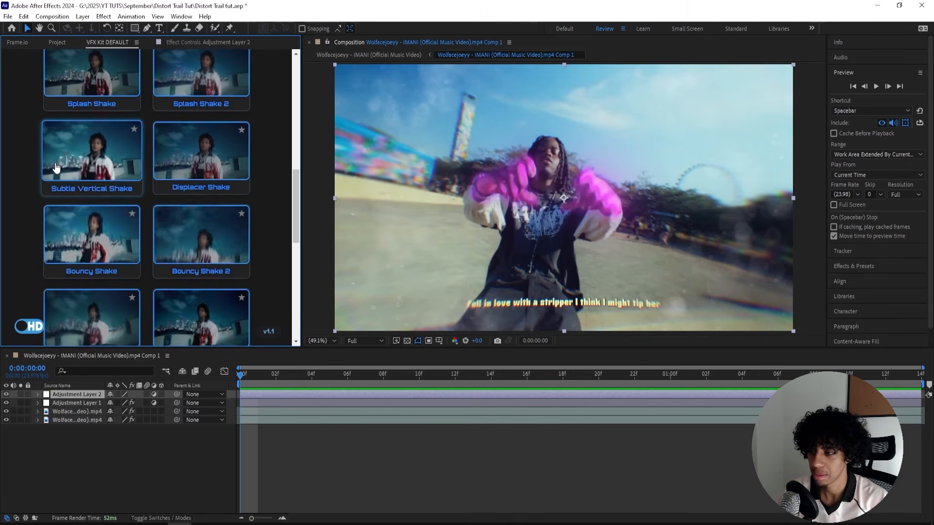
pyautogui.scroll(7, 58, 166)
pyautogui.scroll(3, 70, 199)
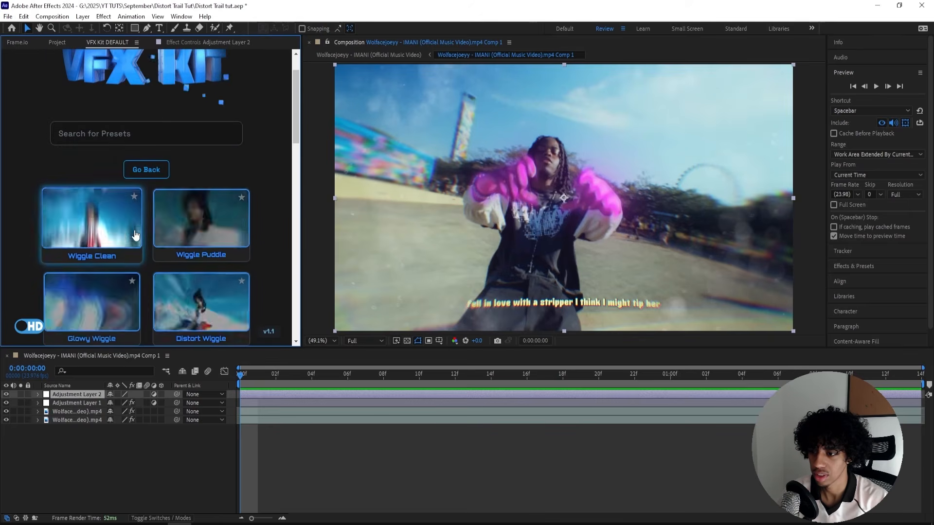
pyautogui.scroll(-7, 97, 226)
pyautogui.scroll(2, 97, 226)
pyautogui.scroll(-2, 97, 226)
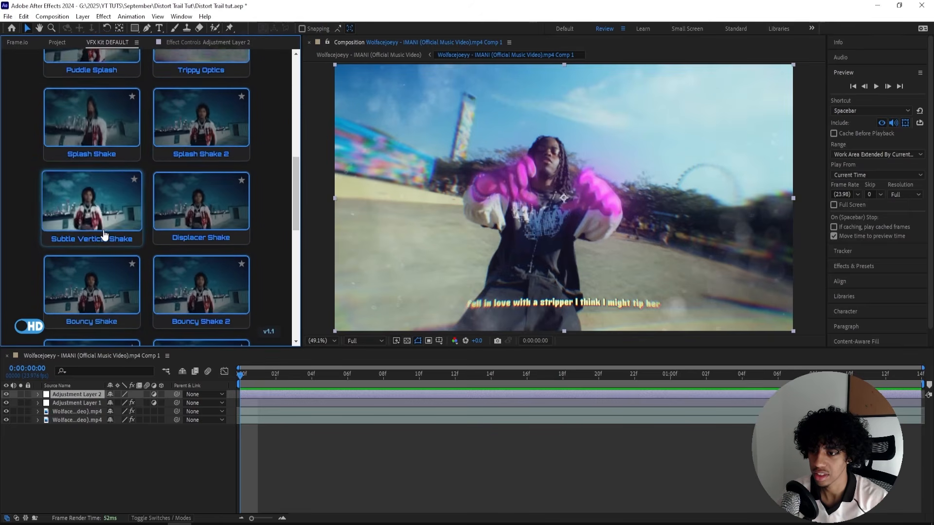
pyautogui.doubleClick(97, 229)
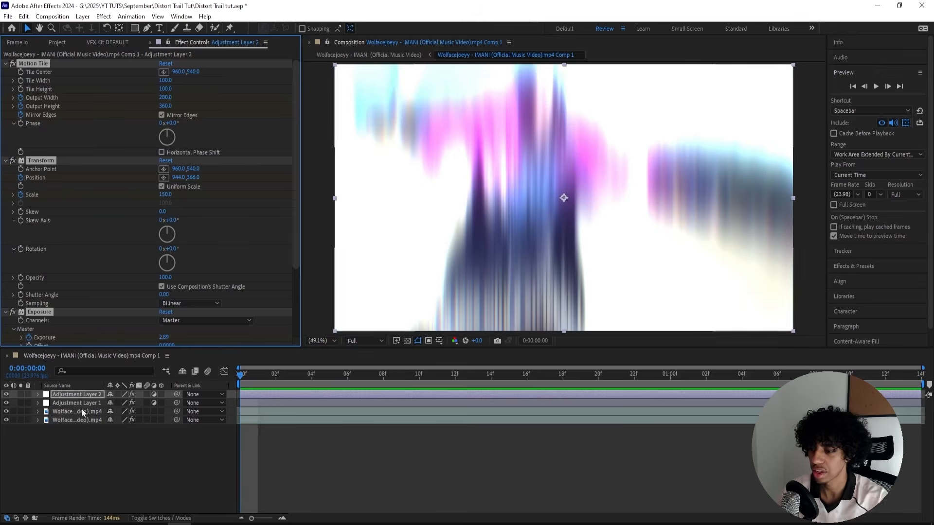
pyautogui.hotkey('ctrl', 'z')
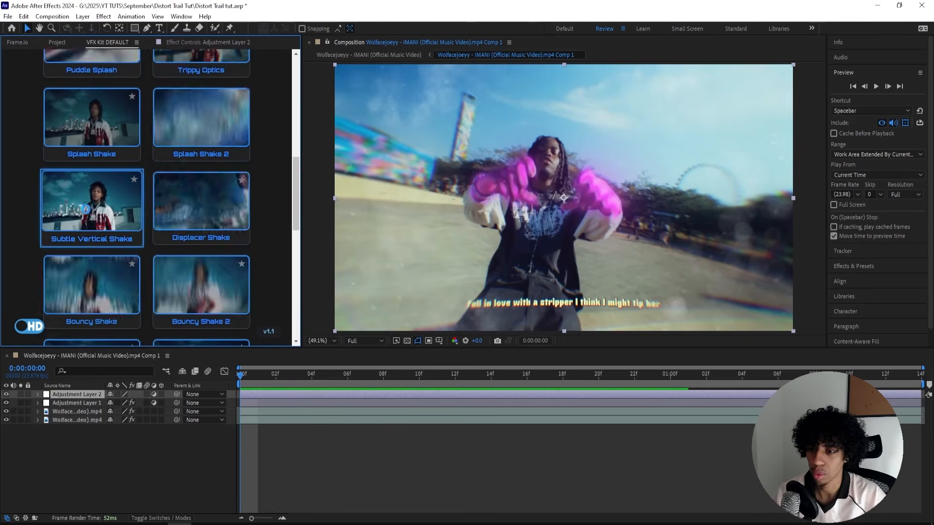
pyautogui.click(87, 210)
# Enable motion blur for the shake adjustment layer and the composition, and preview the result
pyautogui.click(325, 471)
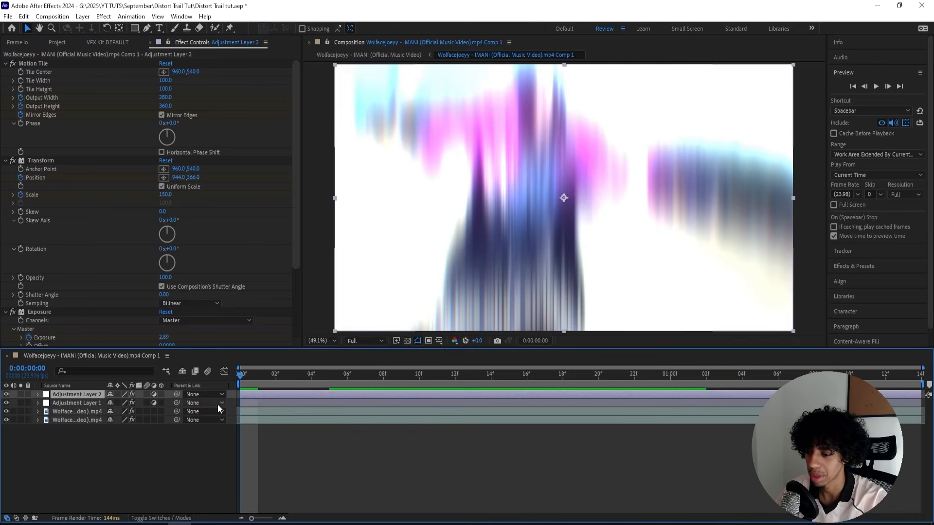
pyautogui.click(146, 393)
pyautogui.press('space')
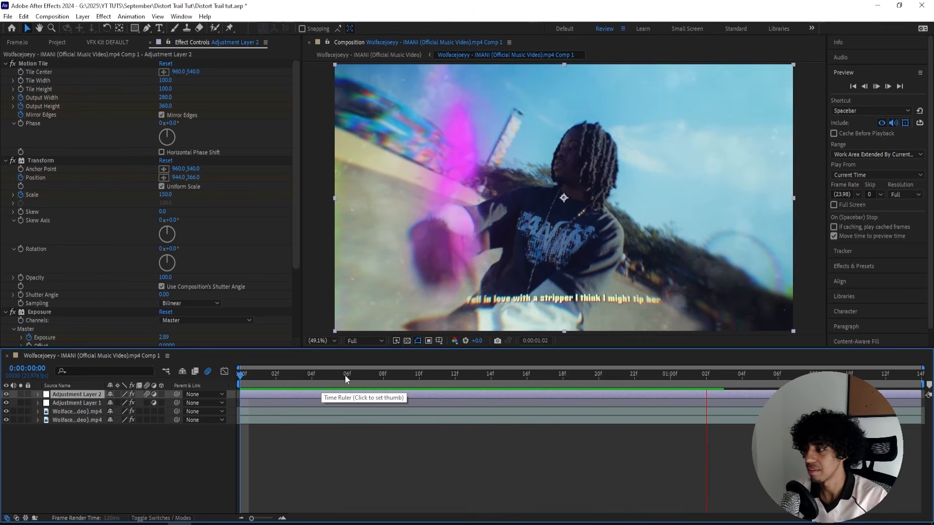
pyautogui.press('space')
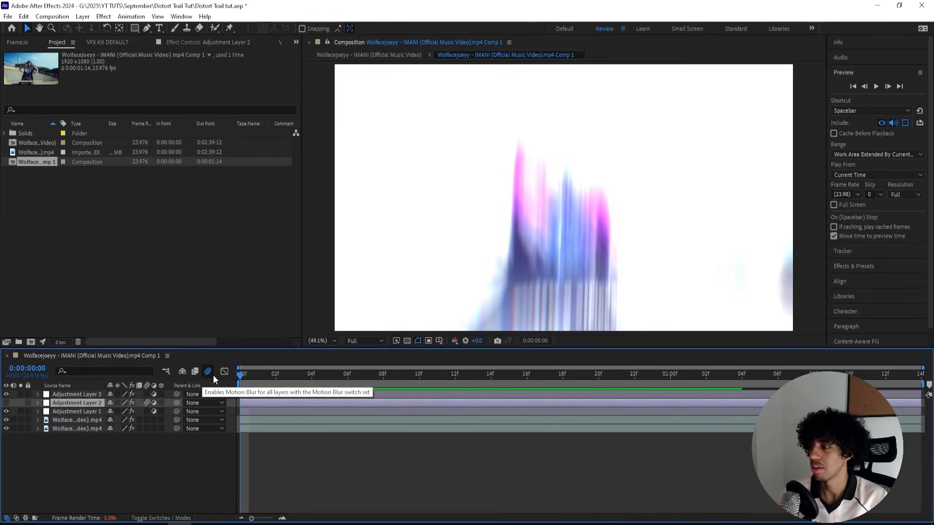
pyautogui.press('space')
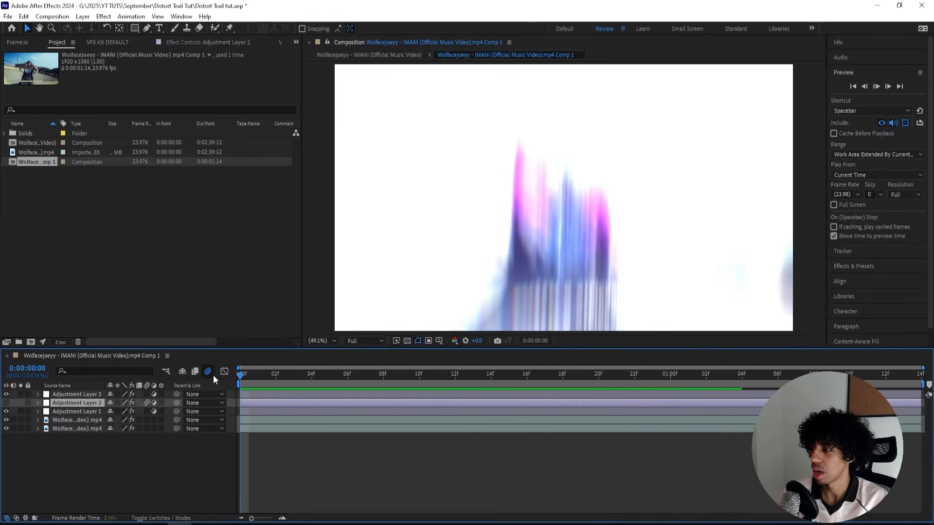